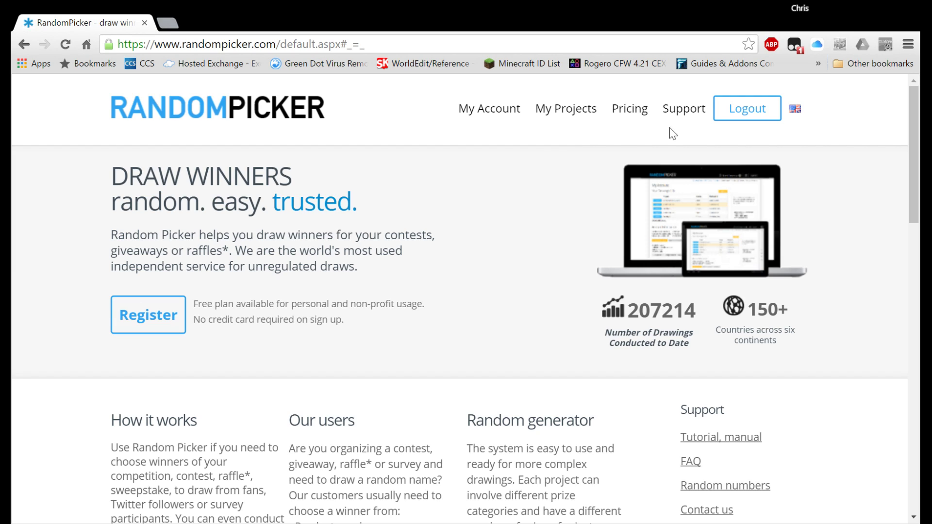
Step: Start a new drawing project from the project list and name it "Auction test"
click(562, 118)
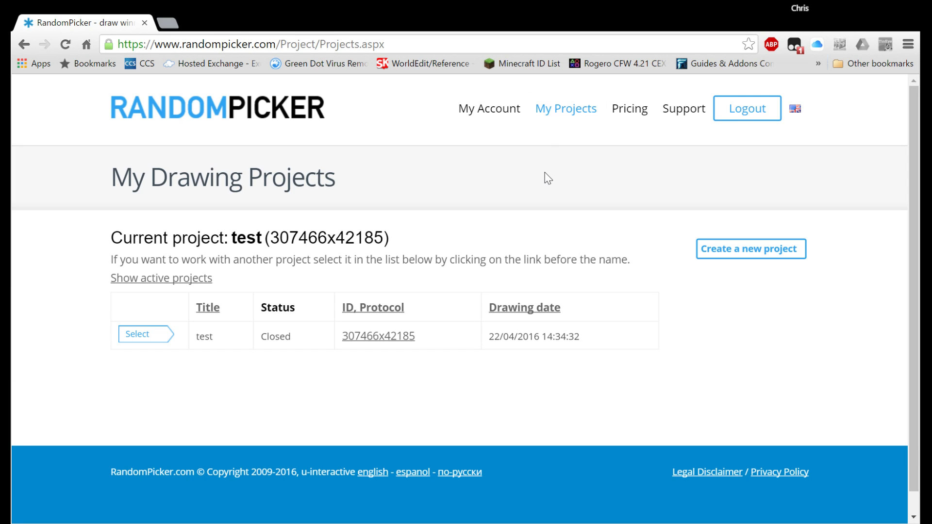
click(746, 259)
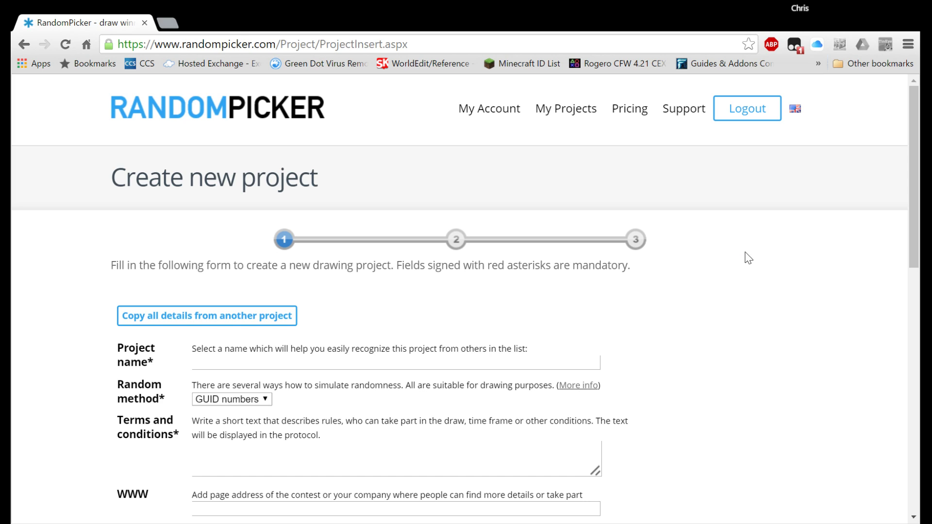
scroll(748, 259, down, 2)
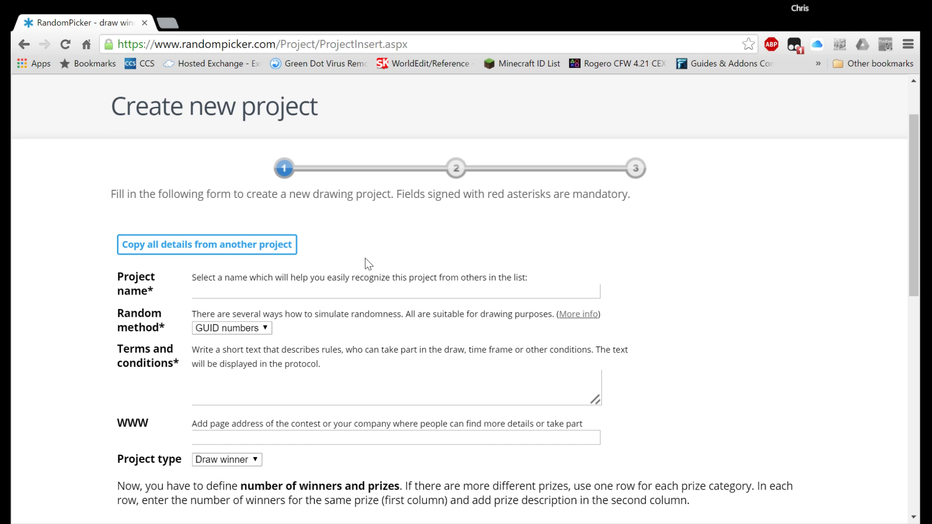
click(205, 294)
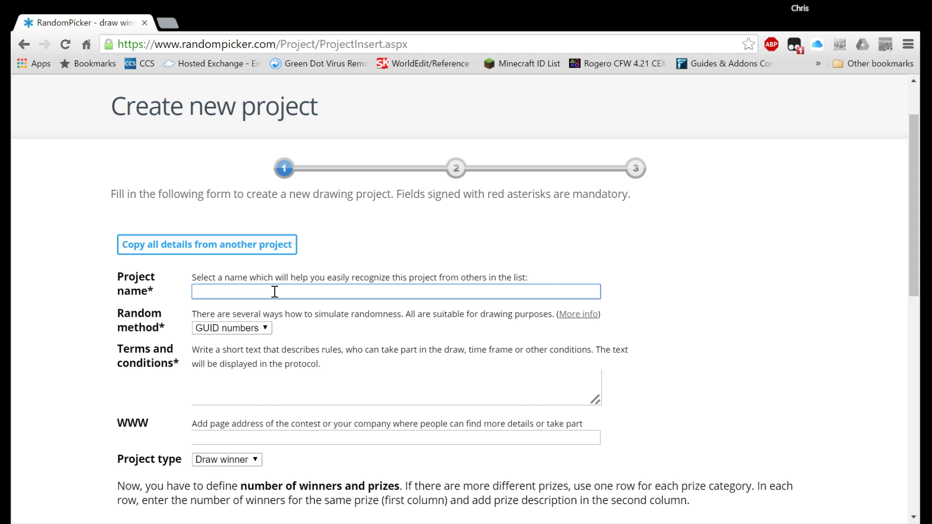
text(Auction test)
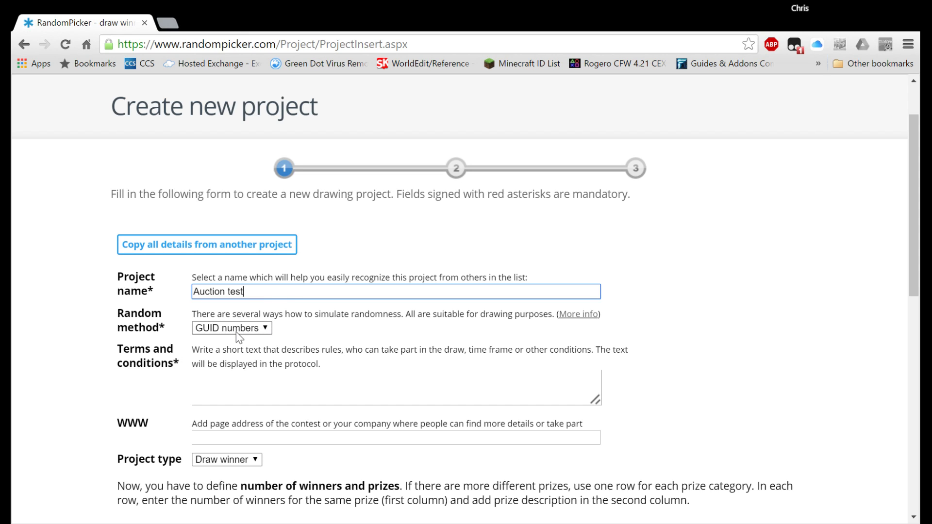
Step: Define the 1st prize of the project as 1 x "Baseball Bat"
click(235, 377)
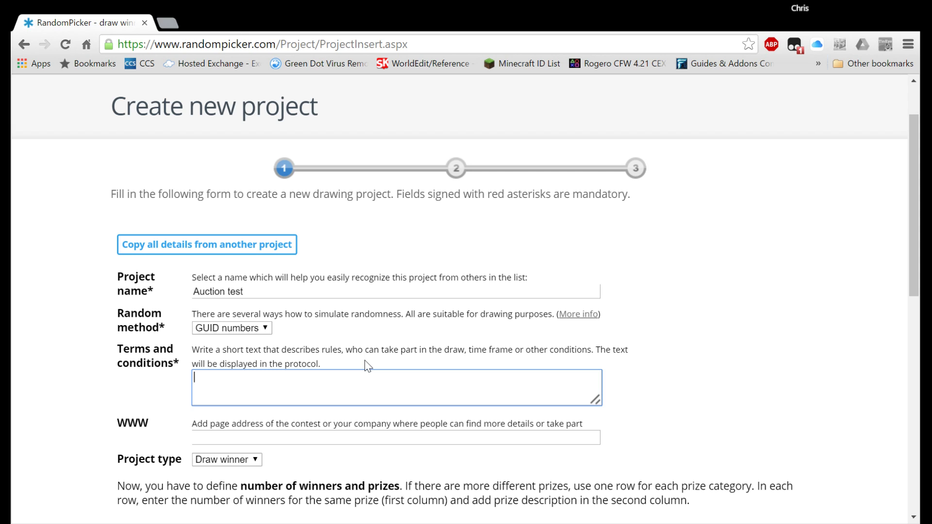
scroll(365, 360, down, 3)
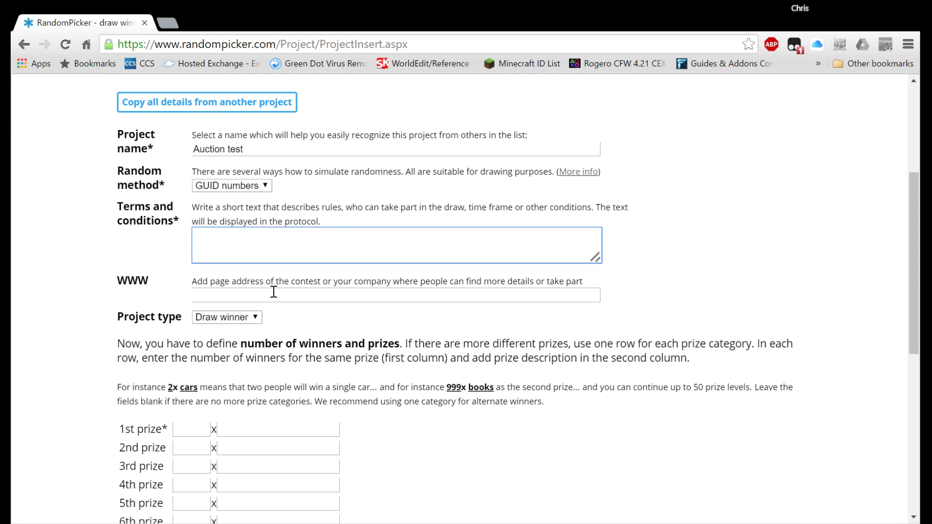
scroll(249, 292, down, 2)
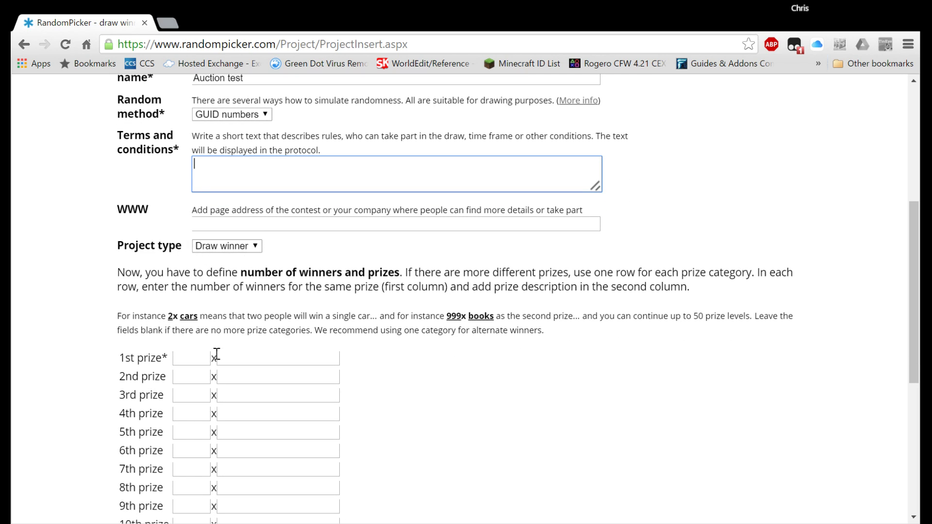
scroll(223, 349, down, 3)
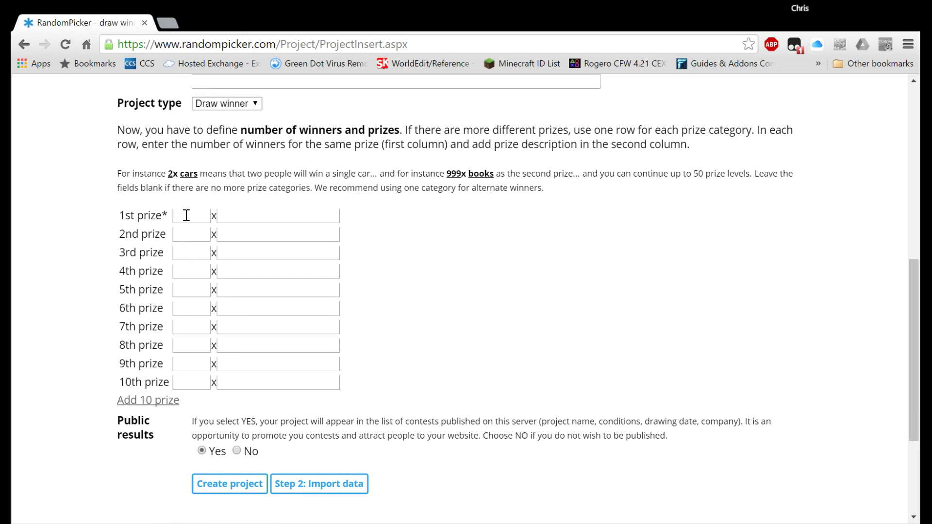
click(185, 215)
text(12)
key(BackSpace)
click(315, 213)
text(Baseball Bat)
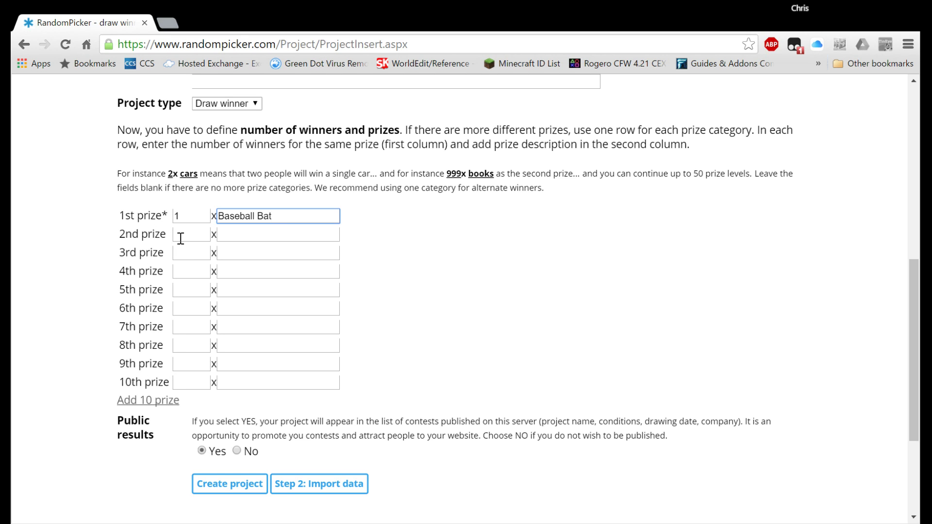
click(183, 216)
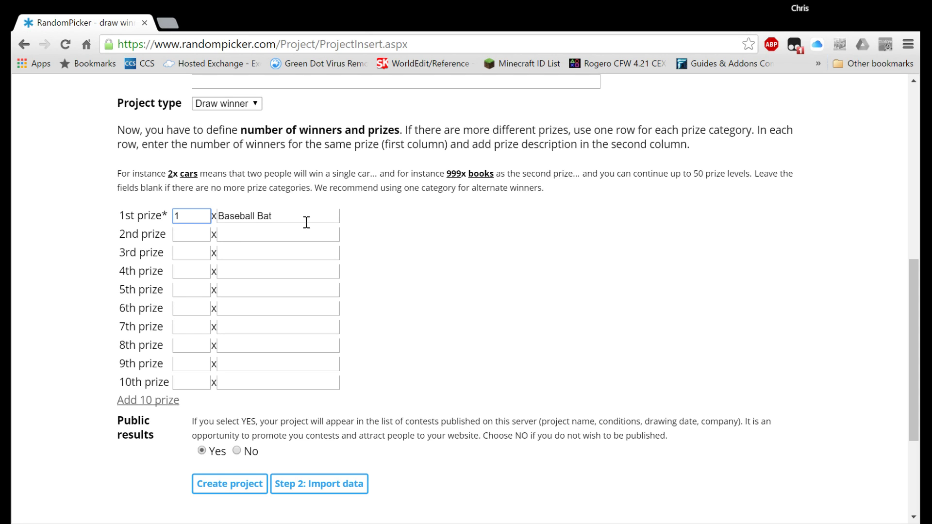
scroll(335, 424, down, 1)
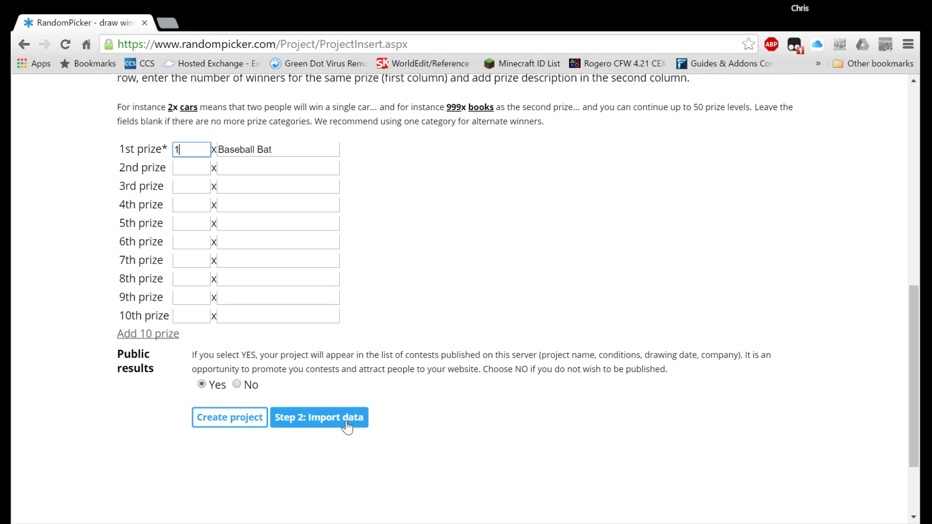
Step: Enter "none" as the terms and conditions and create the project
click(229, 413)
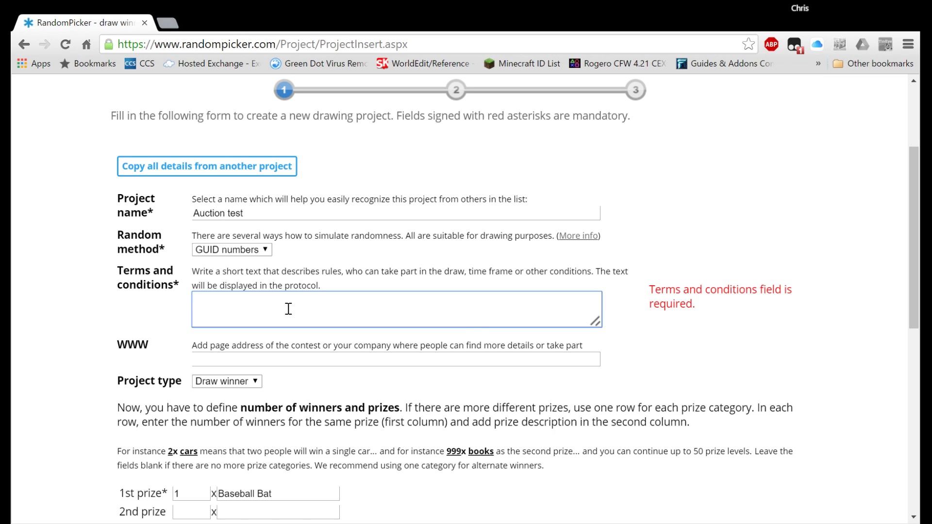
text(none)
scroll(394, 325, down, 9)
click(229, 332)
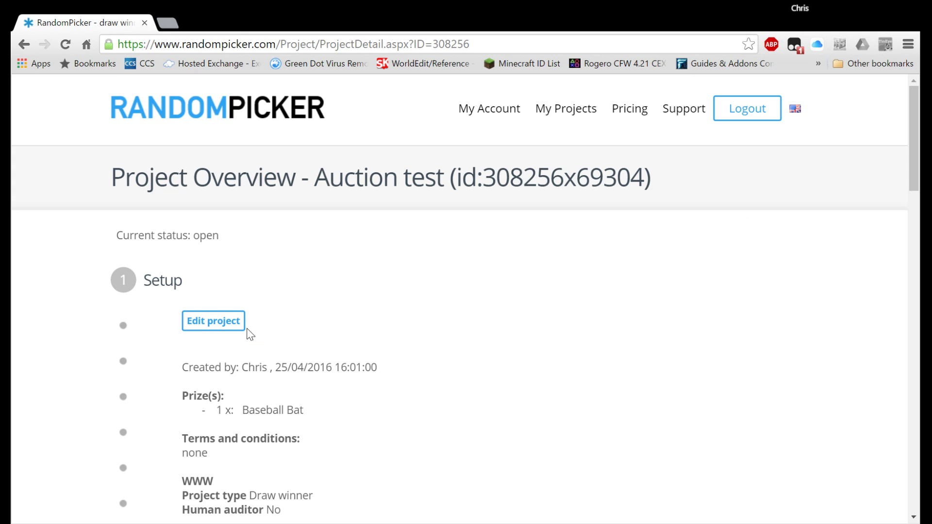
Step: Open the project's list of entries and insert the first participant, with their first name as public info
scroll(342, 325, down, 5)
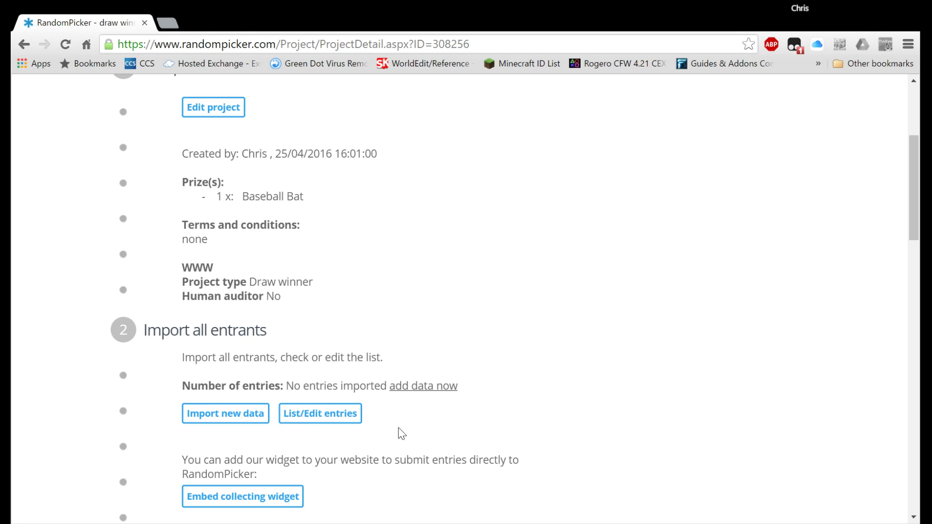
click(335, 418)
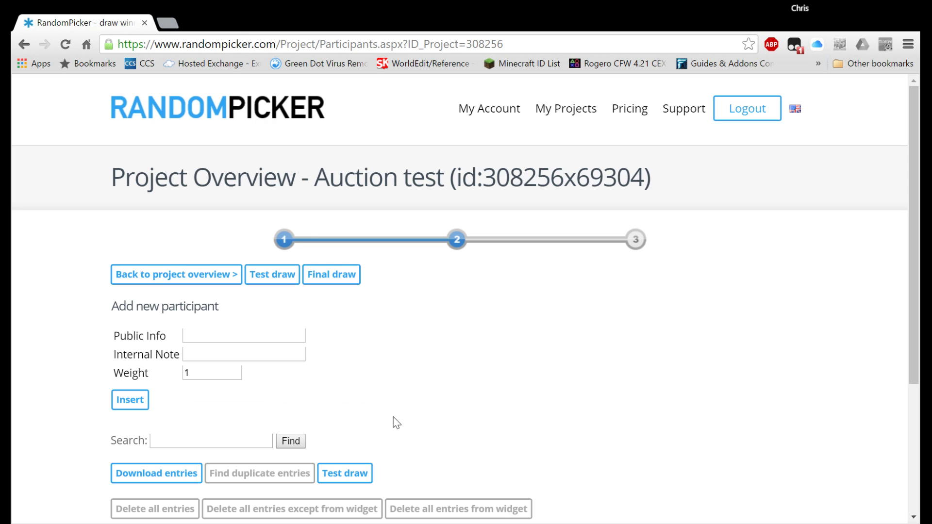
scroll(426, 399, down, 4)
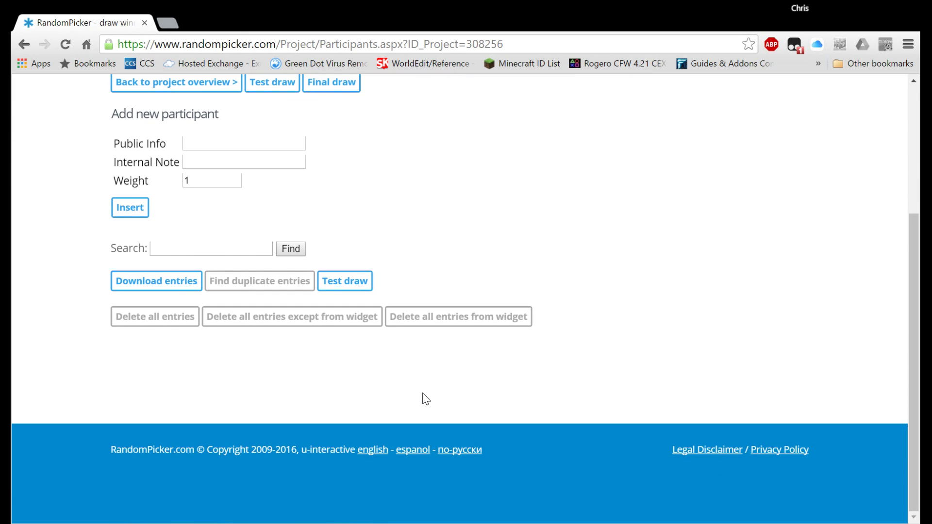
scroll(426, 399, up, 3)
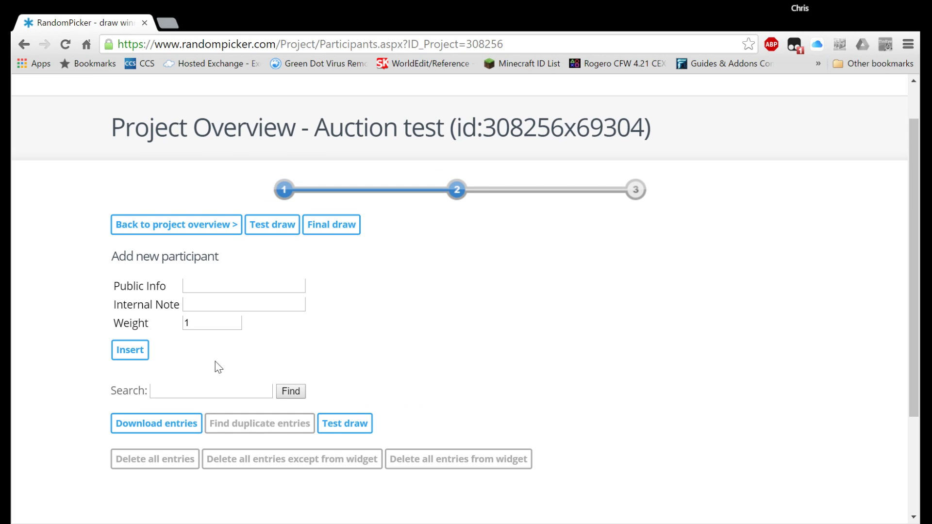
click(211, 287)
text(betty)
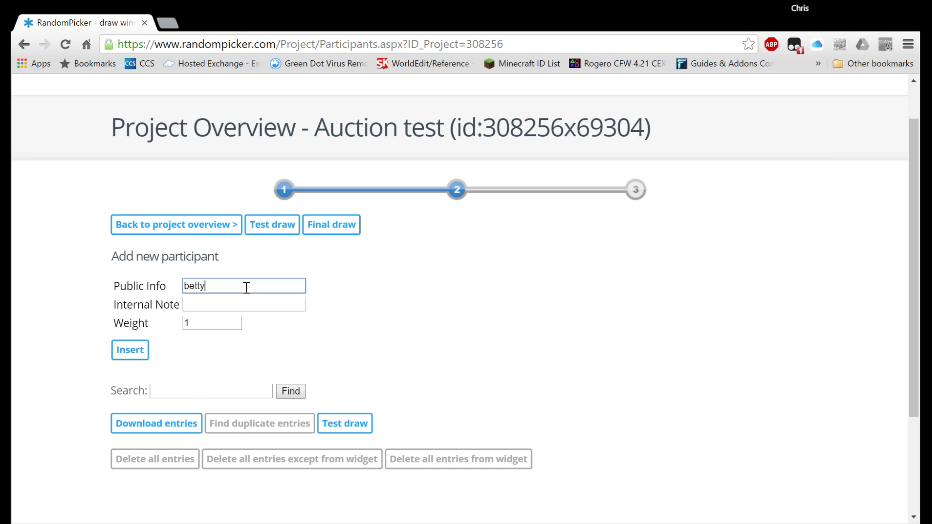
click(233, 302)
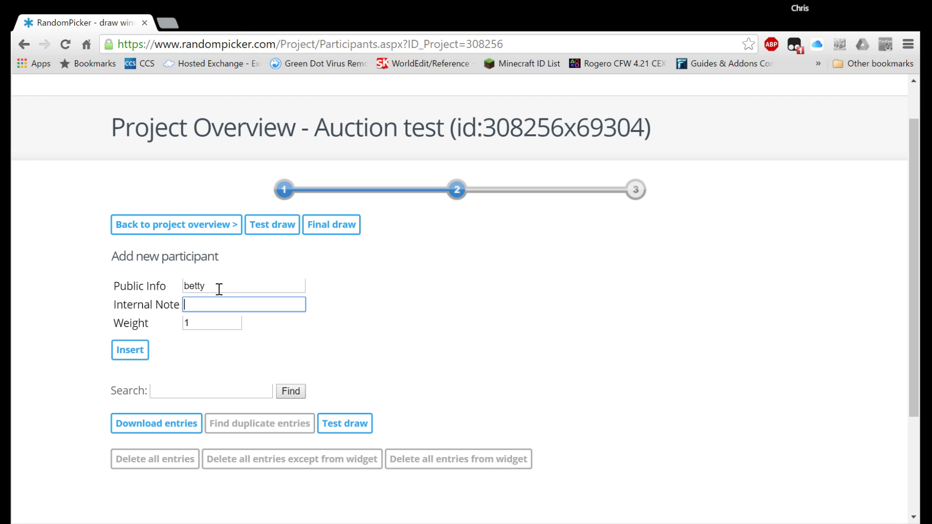
click(138, 359)
scroll(383, 369, down, 3)
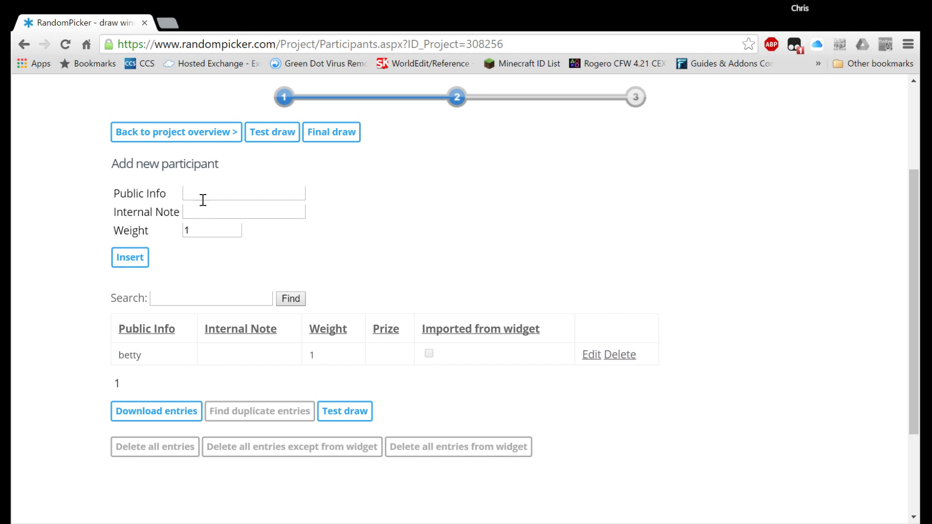
Step: Insert the second and third participants, entering each one's first name as public info
click(269, 193)
text(ralf)
click(123, 259)
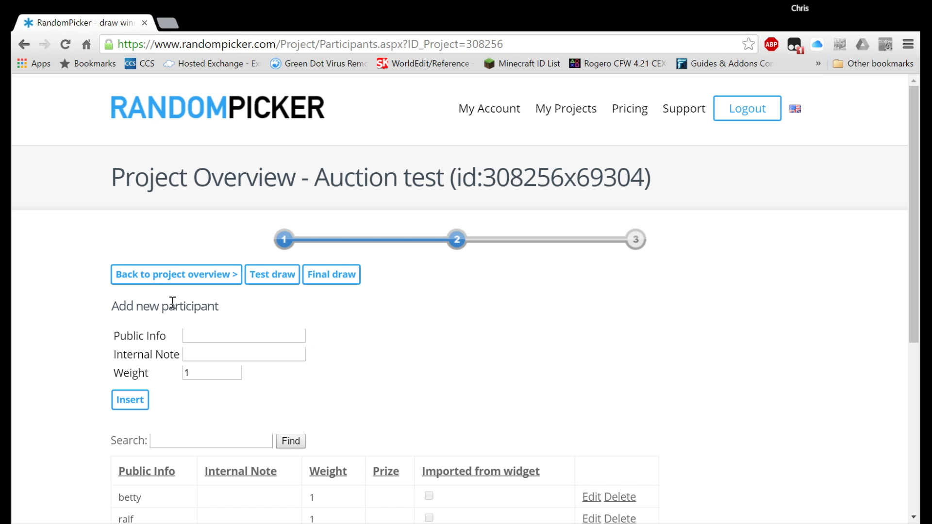
click(212, 335)
text(bob)
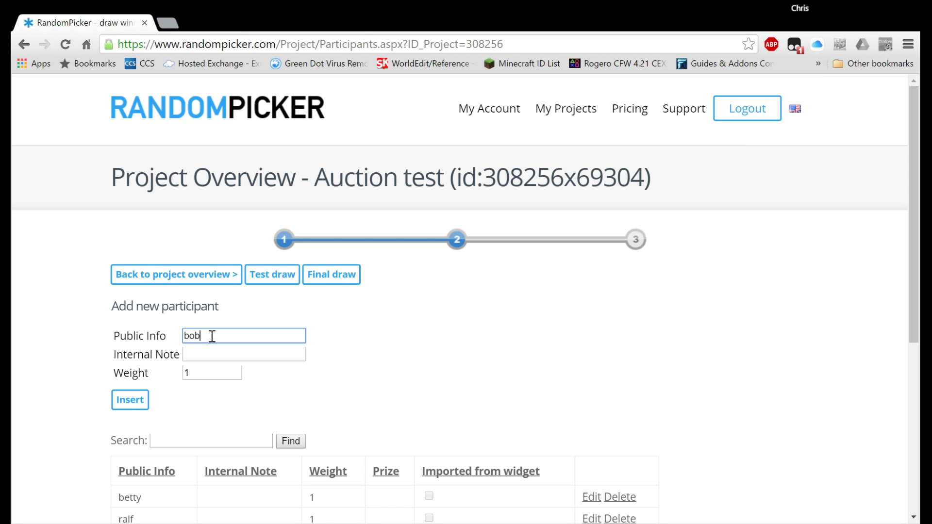
click(129, 400)
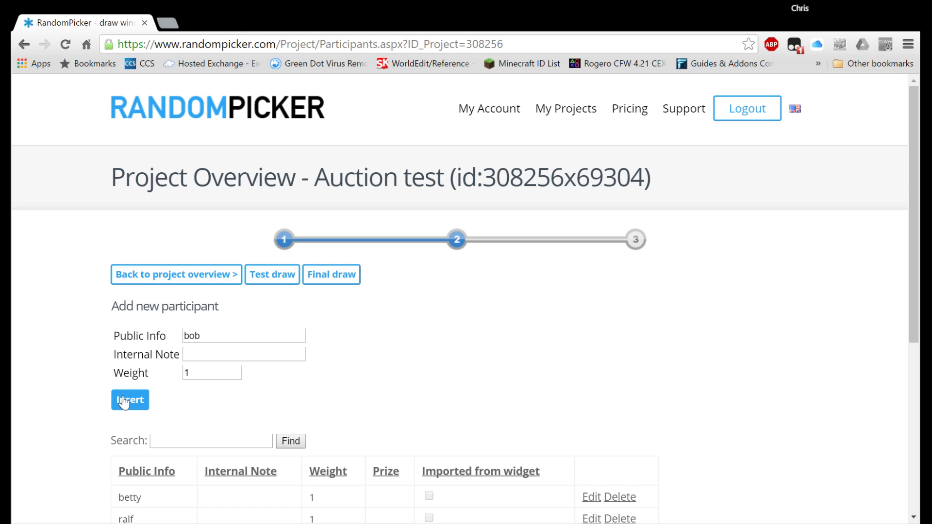
Step: Insert a fourth participant, correcting the misspelled first name in the public info before submitting
click(200, 332)
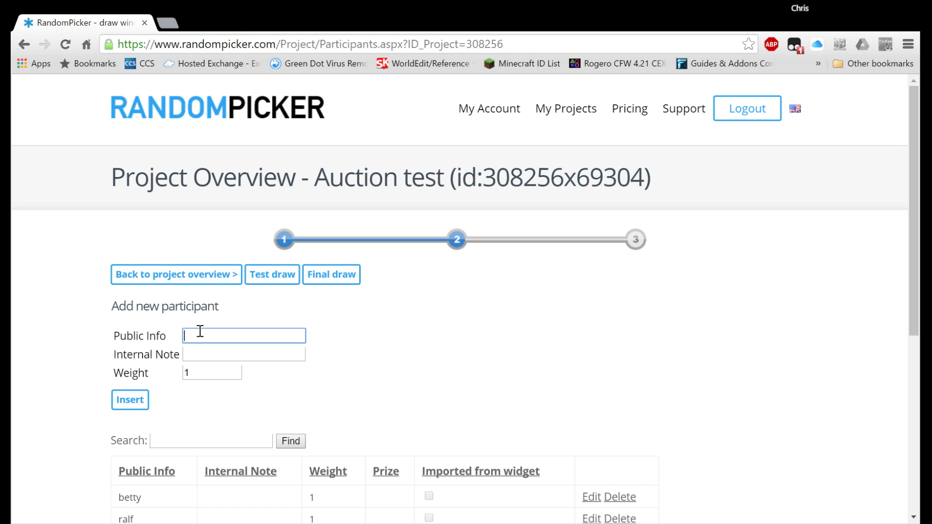
text(geaorge)
key(Left)
key(Left)
key(Left)
key(Left)
key(BackSpace)
click(128, 402)
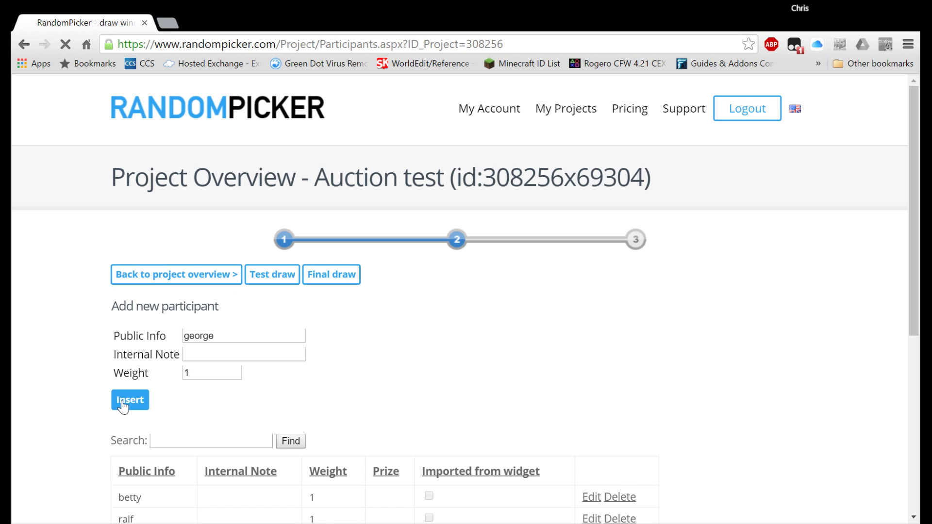
Step: Add the fifth and sixth participants to the entries, each with a first name as public info
click(209, 336)
scroll(322, 374, down, 2)
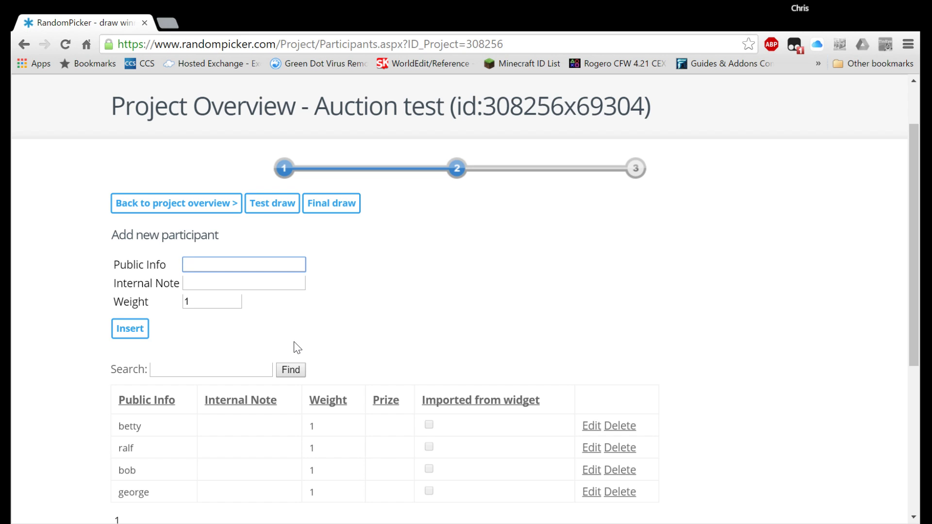
scroll(297, 347, down, 1)
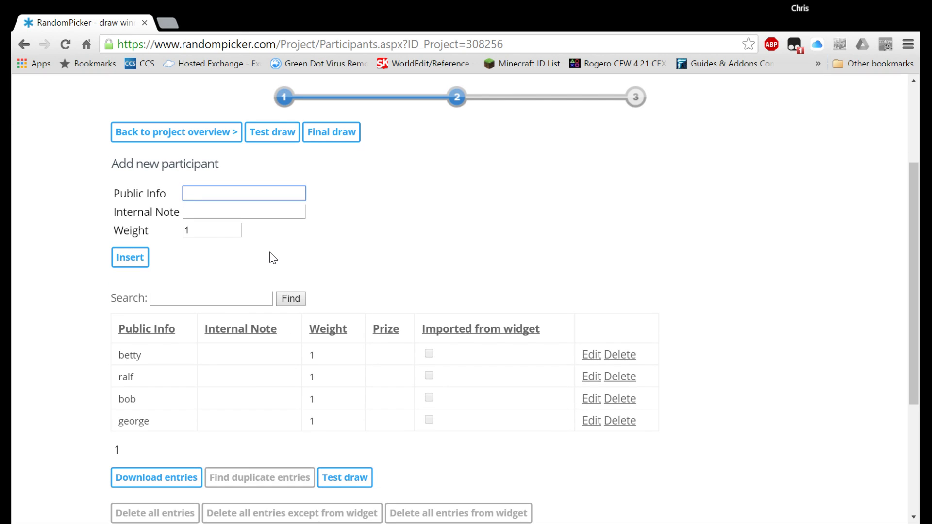
text(chris)
click(140, 256)
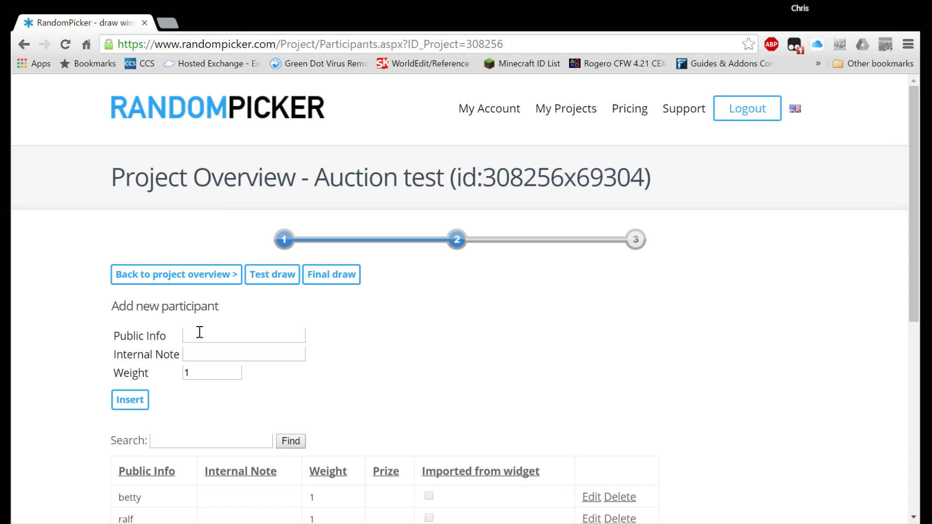
click(200, 334)
text(mark)
click(134, 400)
Step: Add the seventh and eighth participants, using each one's first name as public info
click(228, 336)
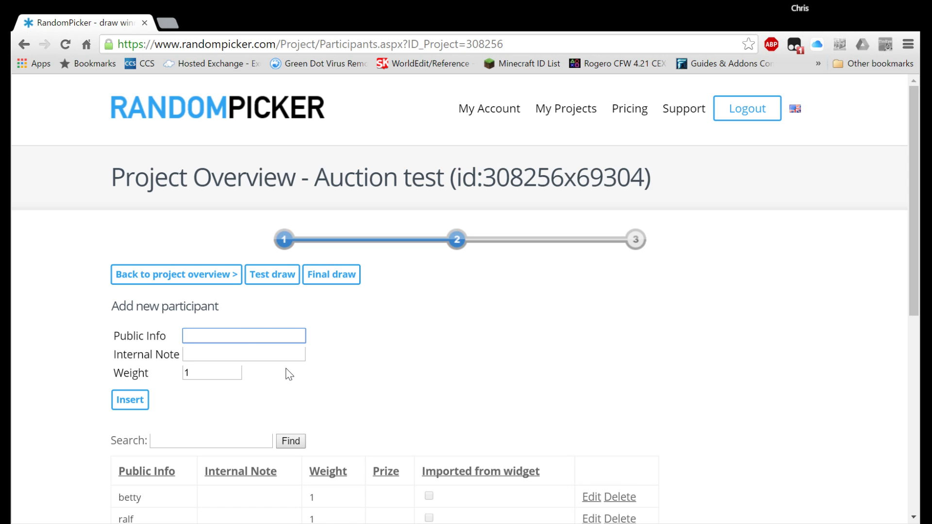
text(will)
click(130, 400)
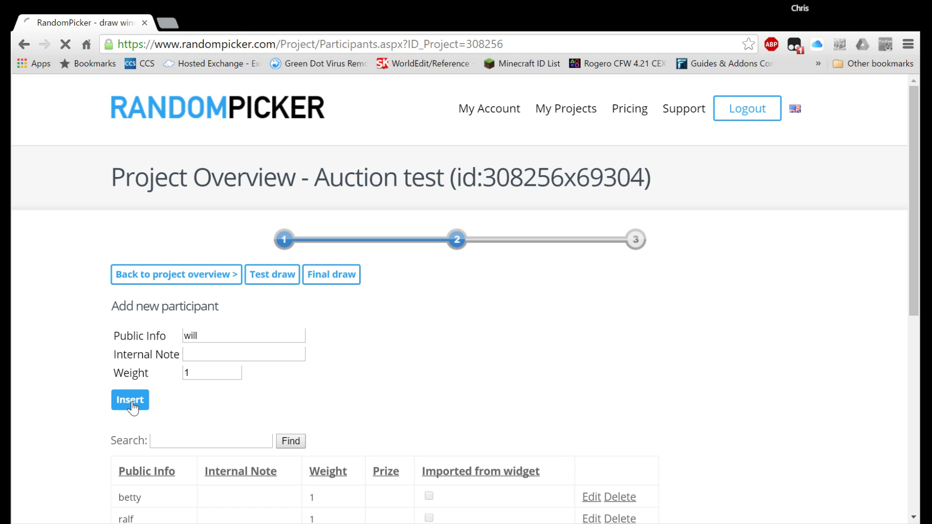
click(206, 339)
text(matt)
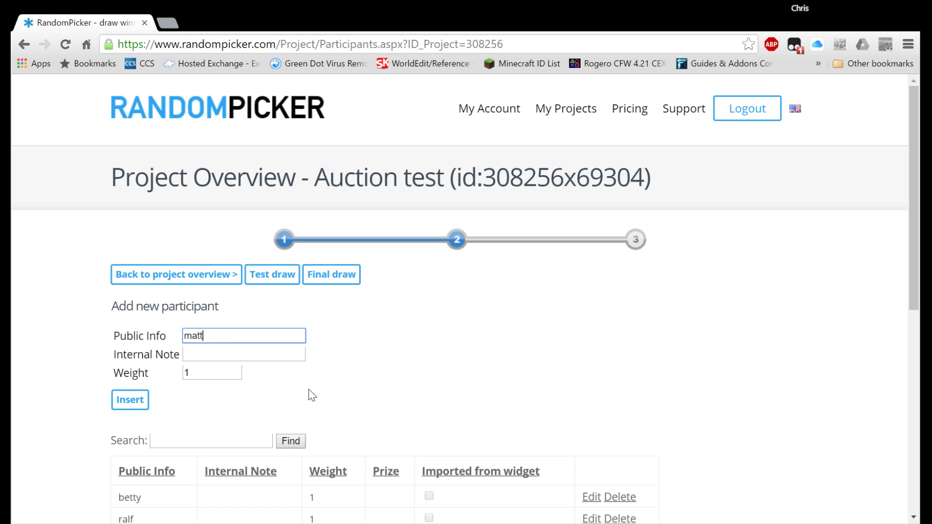
click(130, 401)
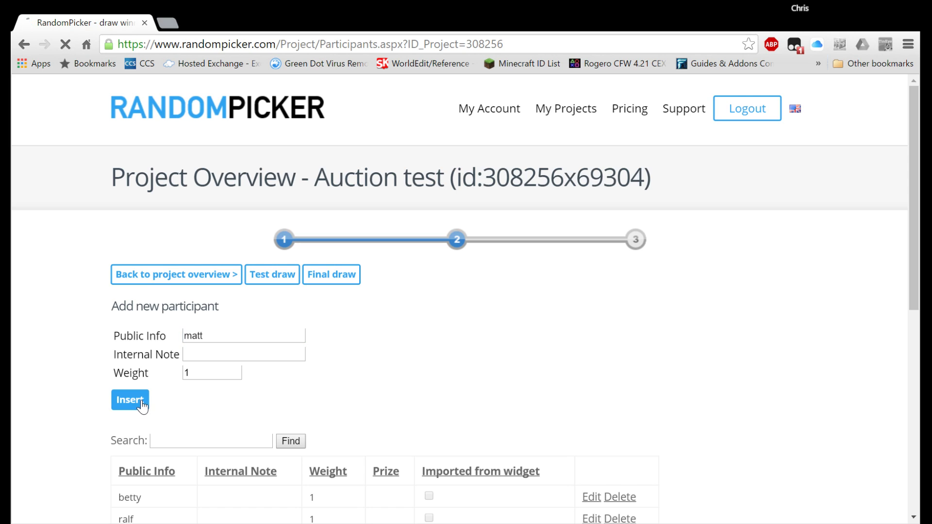
Step: Insert the ninth participant by first name and review the full list of entries
click(214, 333)
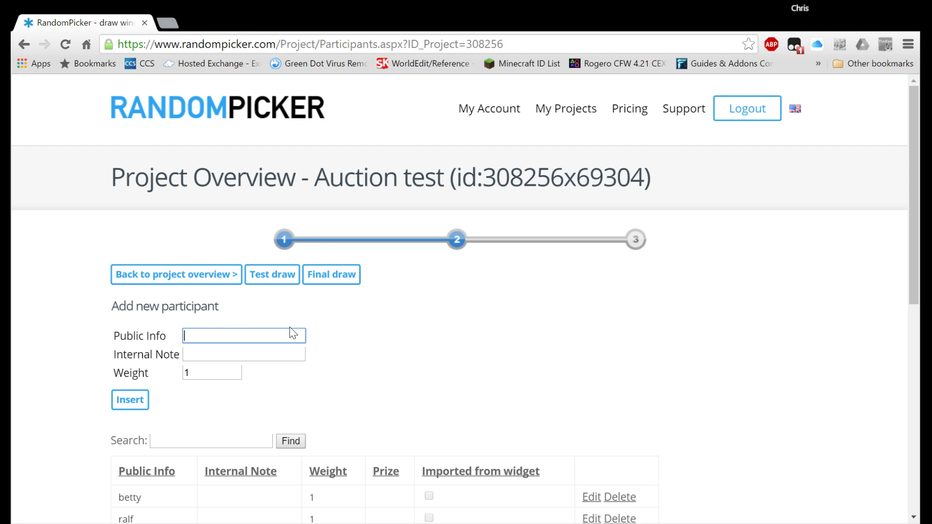
text(dev)
click(135, 400)
scroll(200, 356, down, 6)
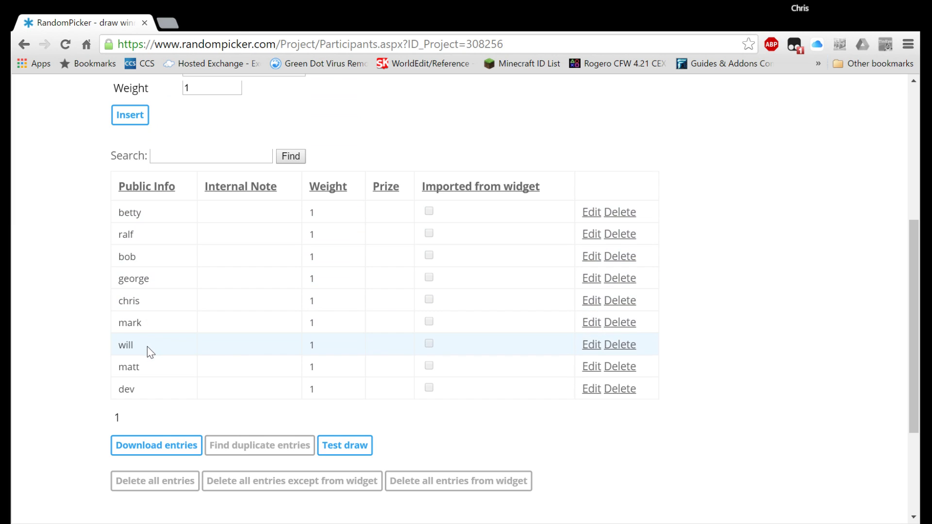
Step: Insert the tenth participant with a shortened first name as public info, and check the completed list of entries
scroll(150, 362, up, 4)
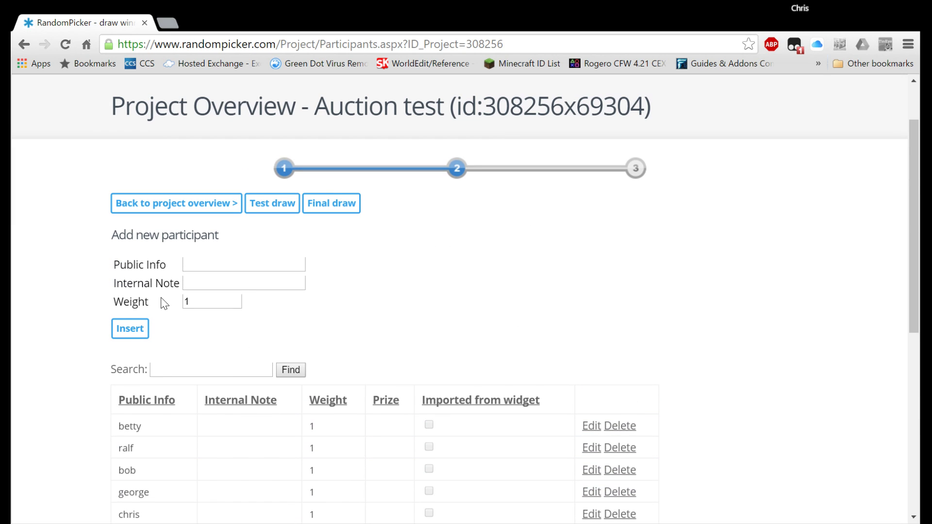
click(213, 263)
text(robber)
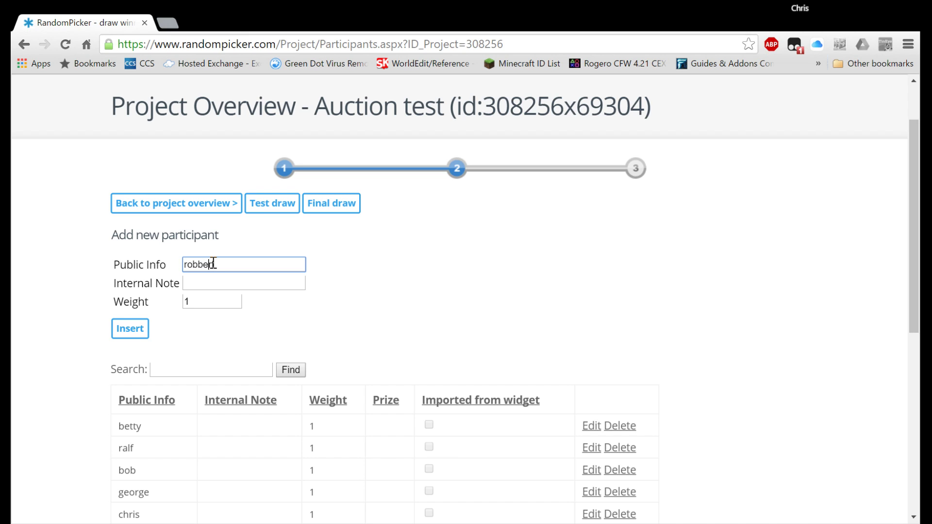
key(BackSpace)
key(BackSpace)
key(BackSpace)
key(BackSpace)
key(BackSpace)
key(BackSpace)
text(rob)
scroll(223, 308, down, 3)
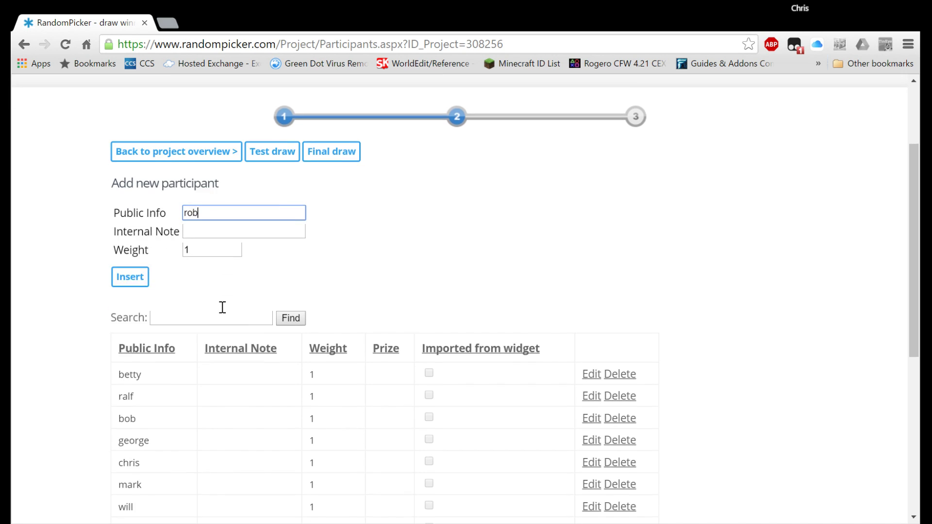
click(128, 190)
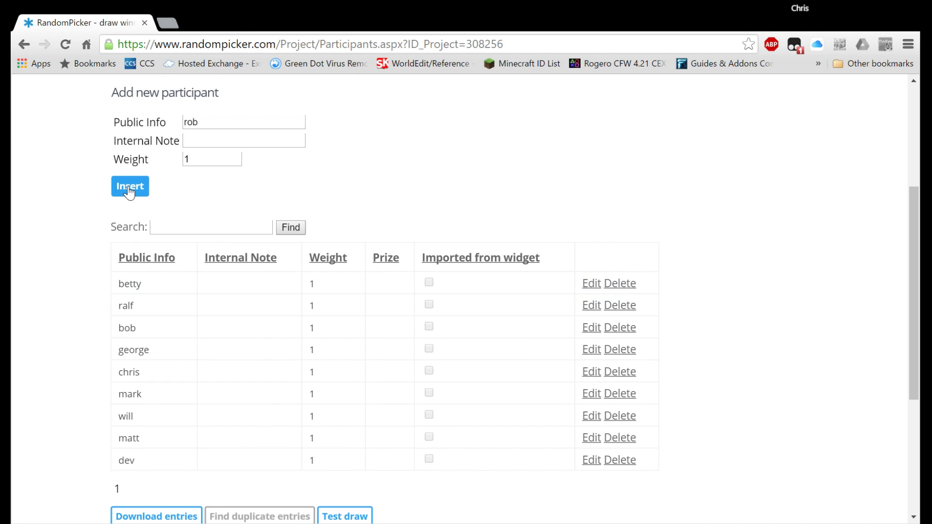
scroll(79, 277, down, 6)
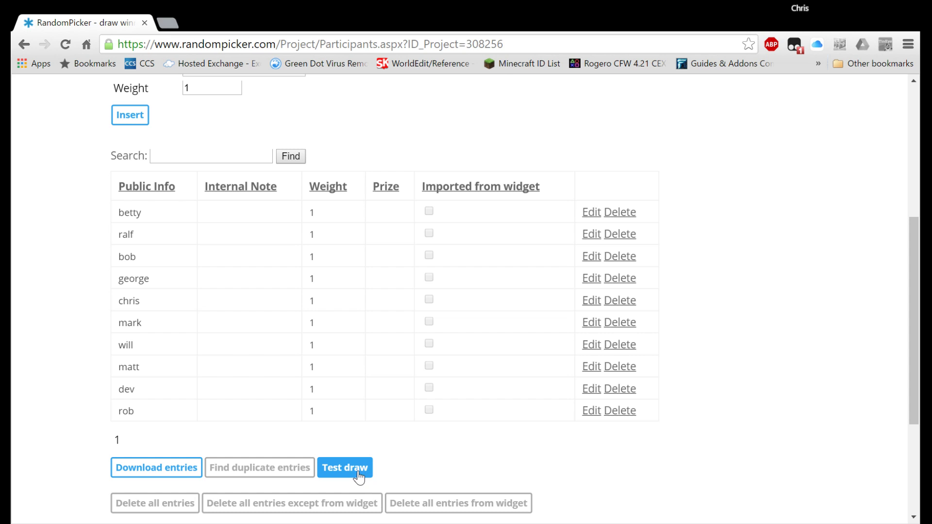
scroll(338, 453, down, 1)
Step: Return to the project overview and review the prize, the number of entries and the drawing options
scroll(337, 452, up, 6)
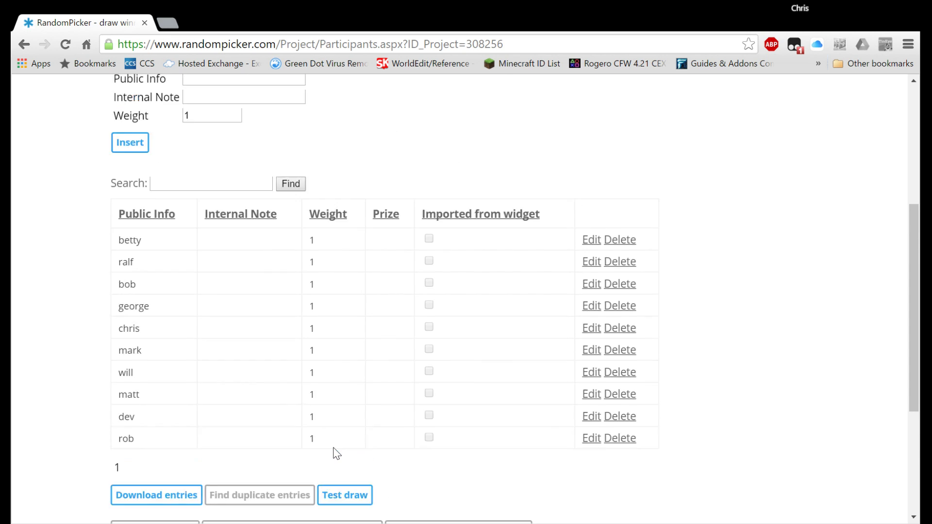
click(170, 212)
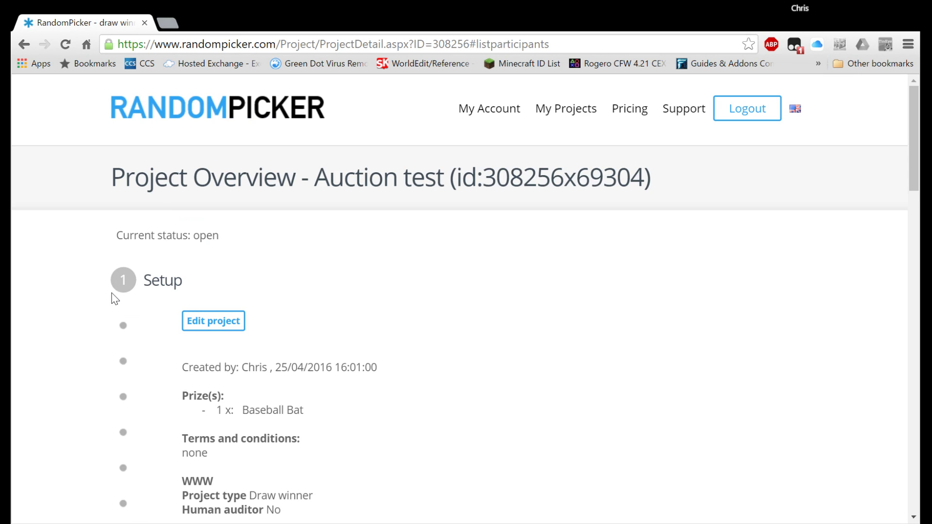
scroll(115, 299, down, 3)
scroll(115, 298, down, 1)
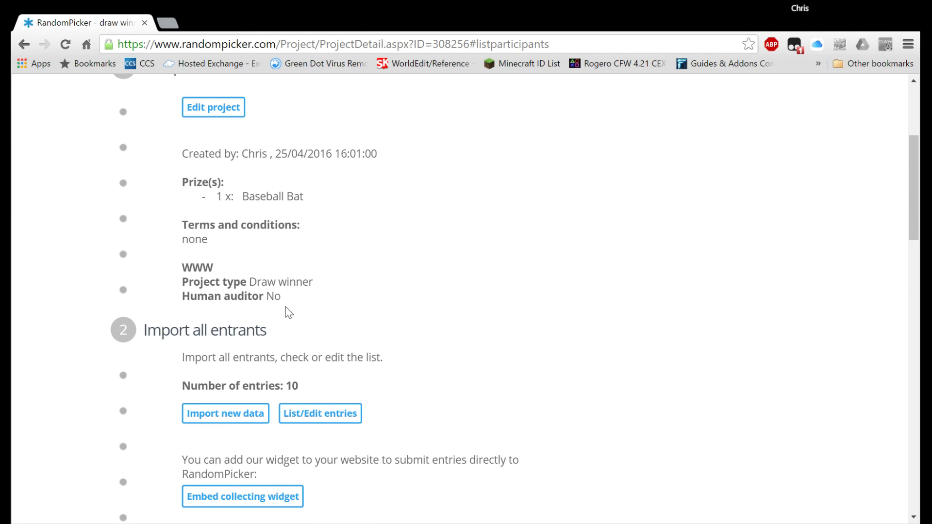
scroll(308, 214, up, 3)
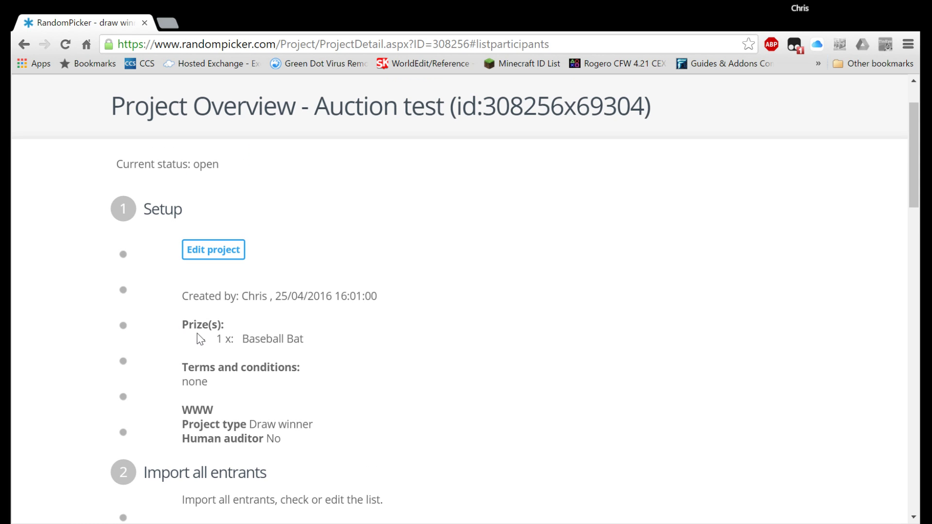
scroll(326, 348, down, 3)
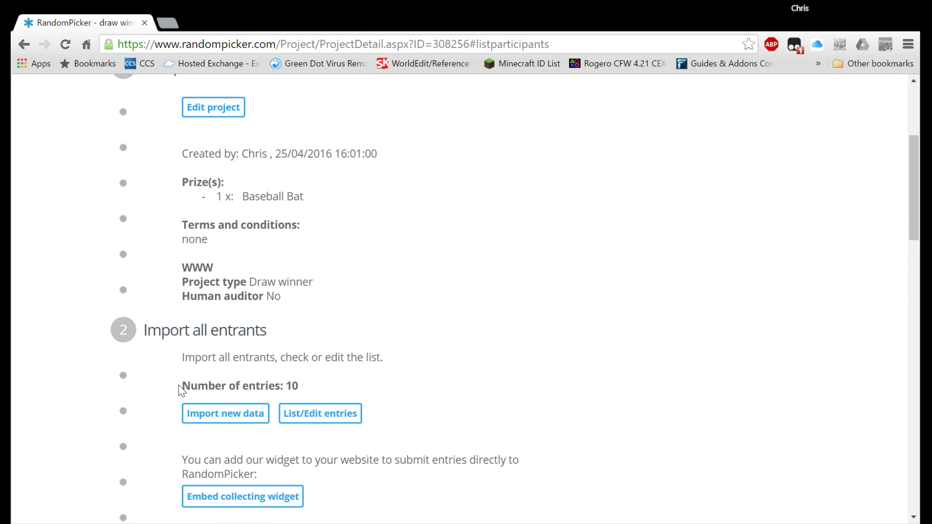
scroll(364, 391, down, 3)
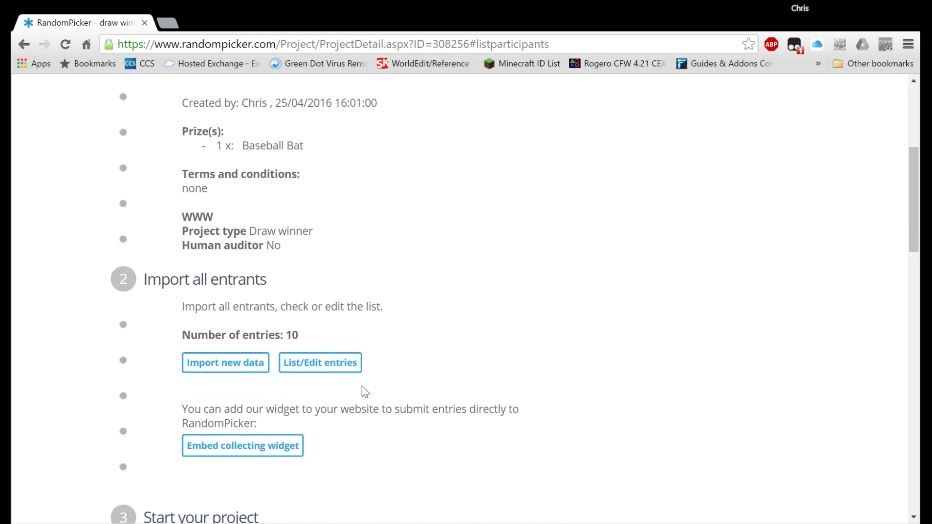
scroll(366, 392, down, 3)
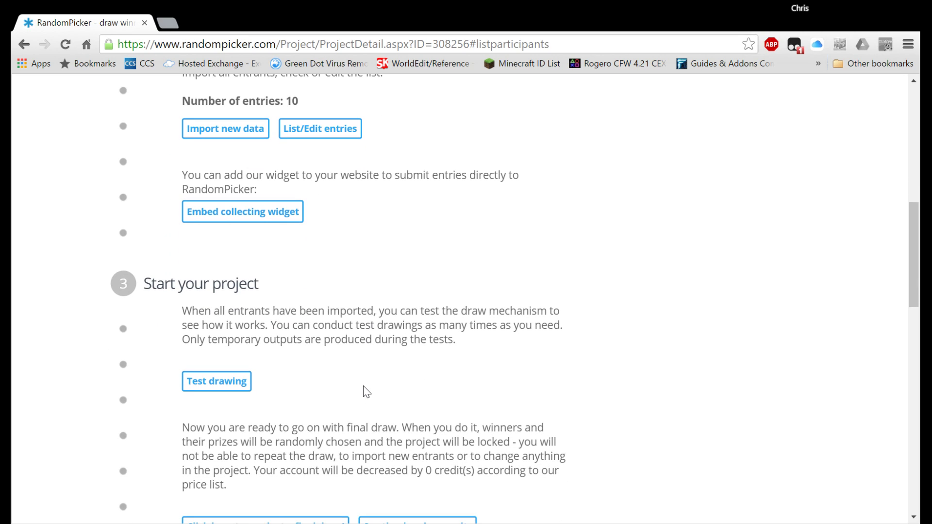
scroll(367, 392, down, 1)
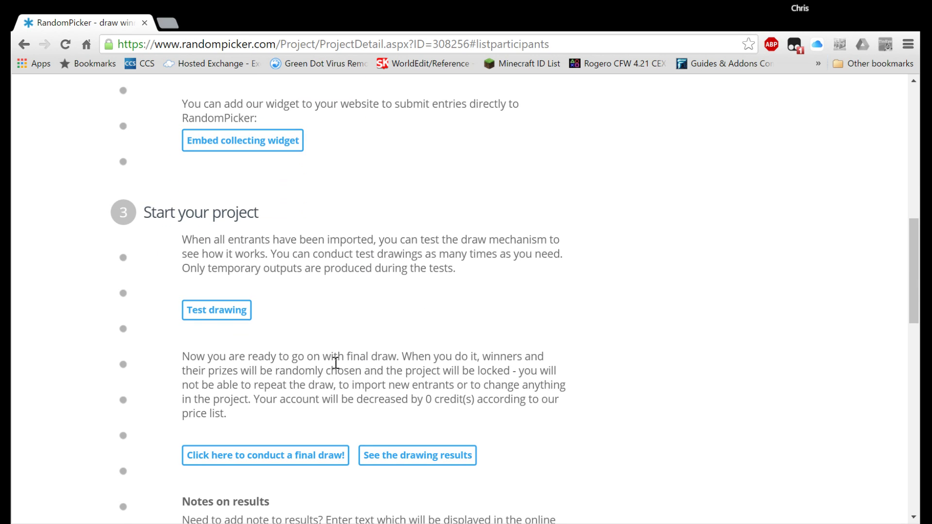
Step: Run a test drawing for the Auction test project and view its results
click(212, 313)
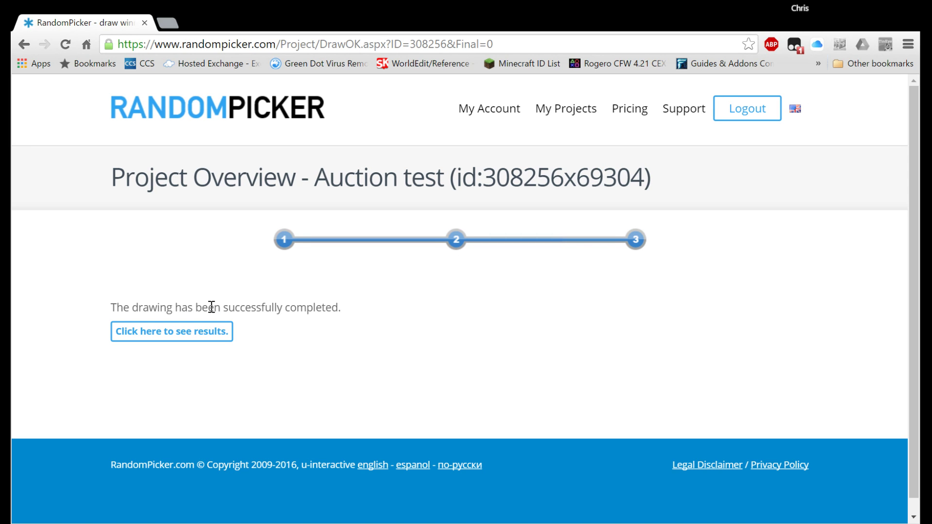
click(185, 336)
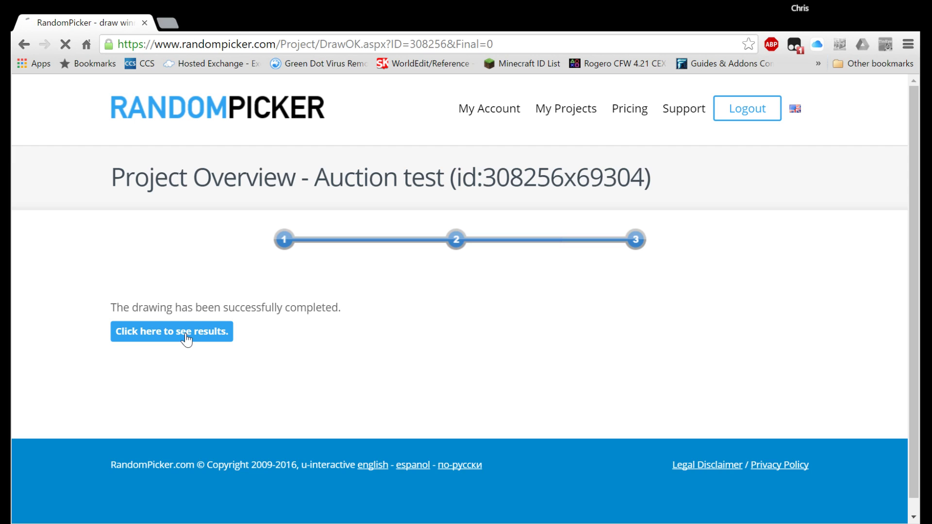
scroll(366, 341, down, 4)
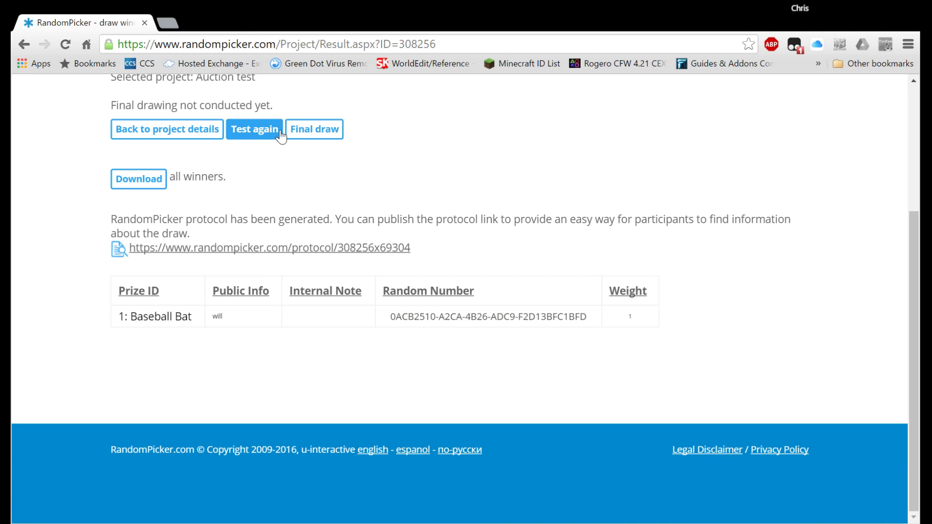
Step: Conduct the final draw as a free drawing for nonprofits, education and personal purposes, and open the results
click(327, 139)
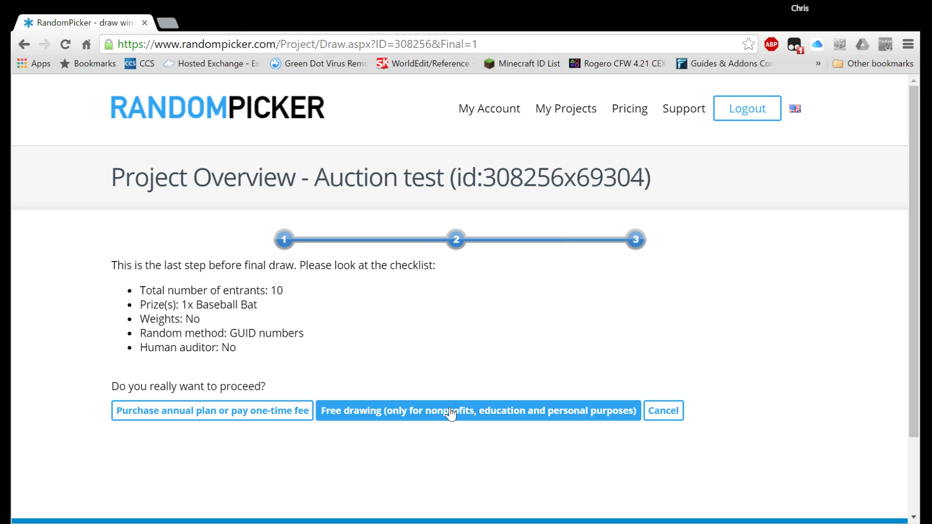
click(505, 417)
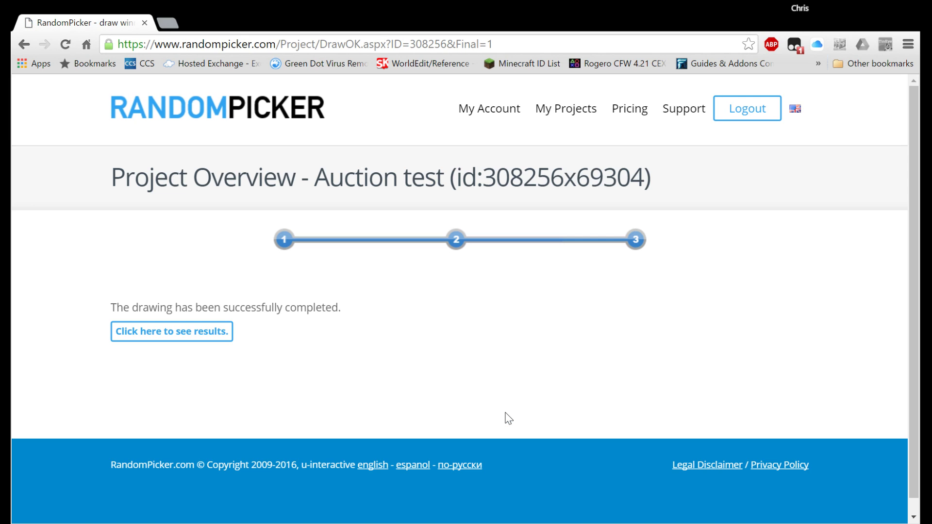
click(175, 335)
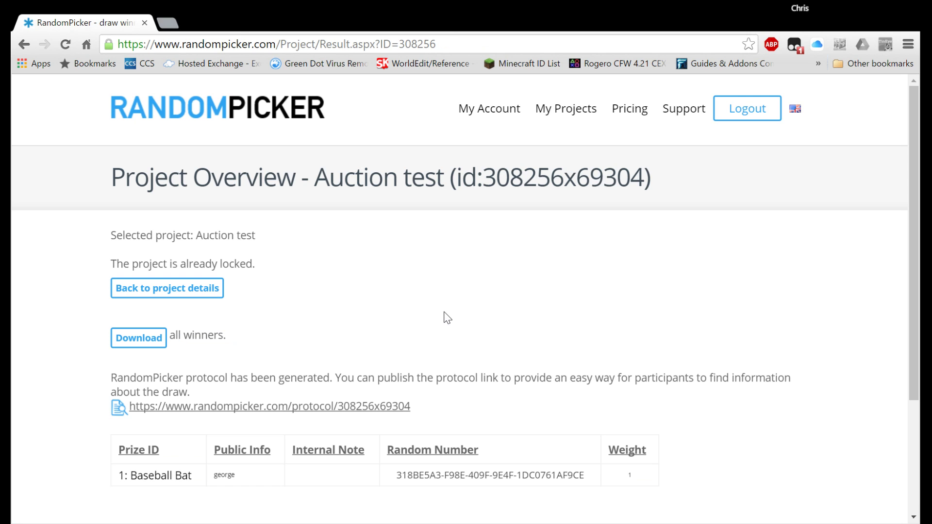
Step: Examine the final Baseball Bat result, highlighting the winner's public info and the random number
scroll(640, 320, down, 3)
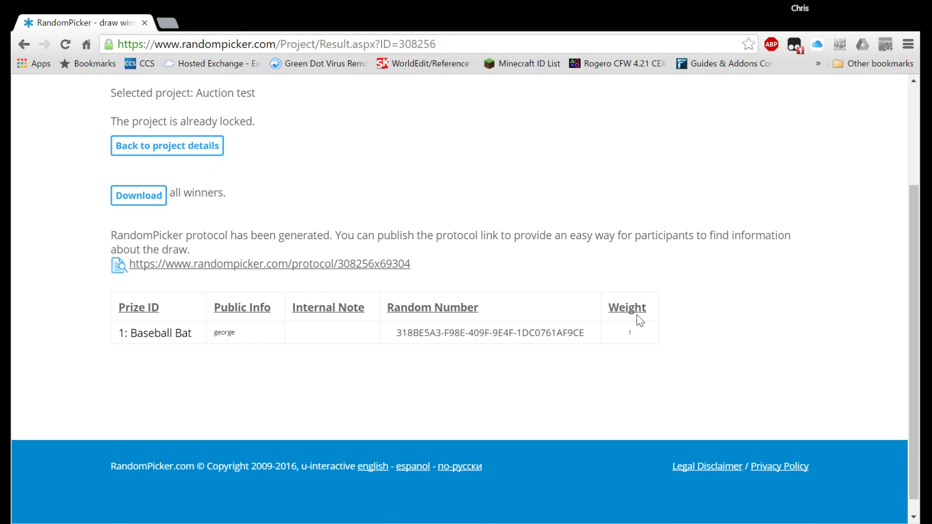
drag(265, 338, 212, 334)
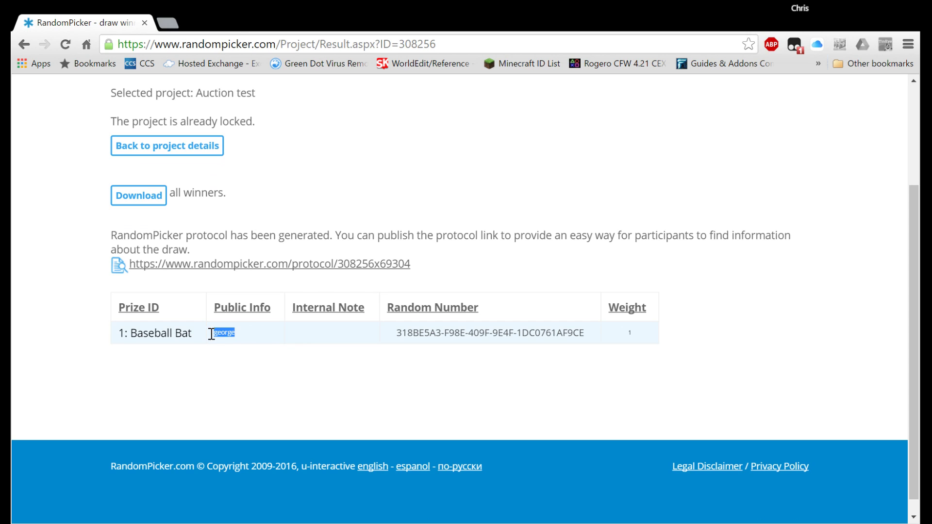
drag(395, 335, 610, 341)
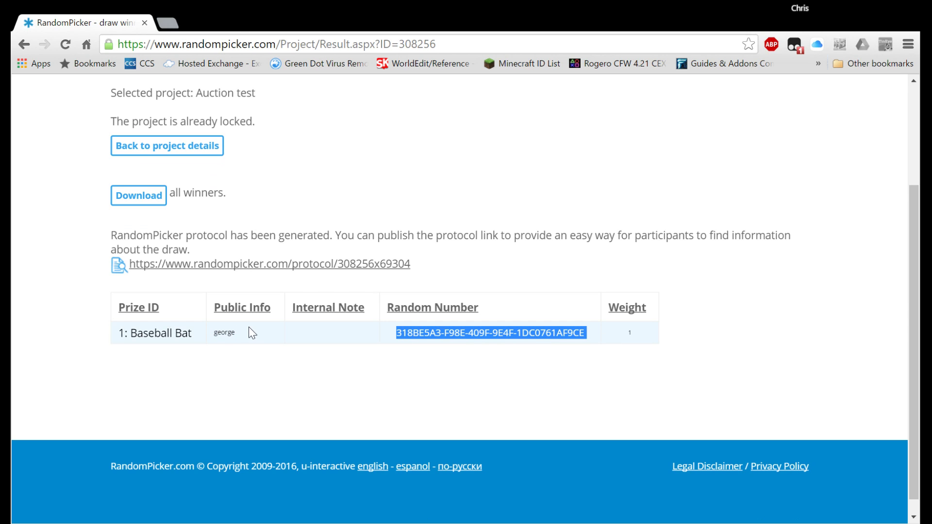
scroll(279, 330, up, 2)
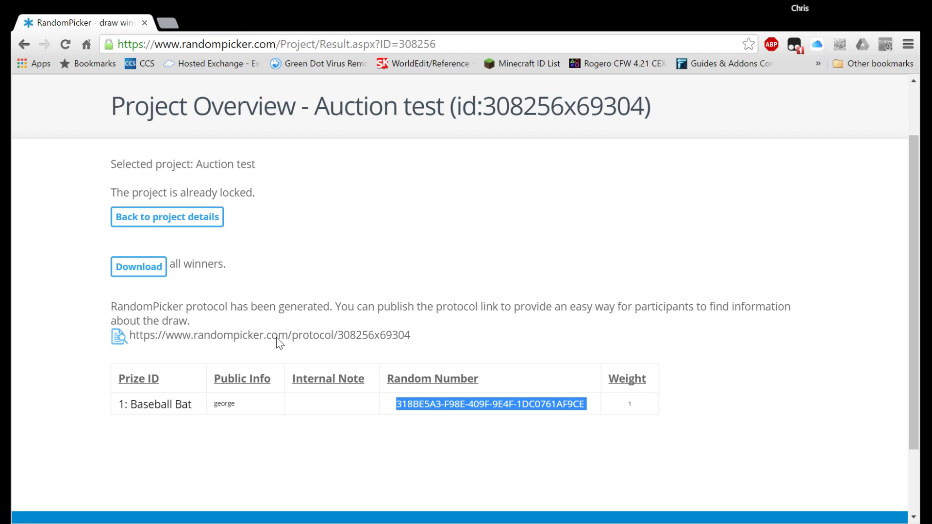
Step: Open the generated RandomPicker protocol link and review the prize, the number of entries and the winner list
click(219, 338)
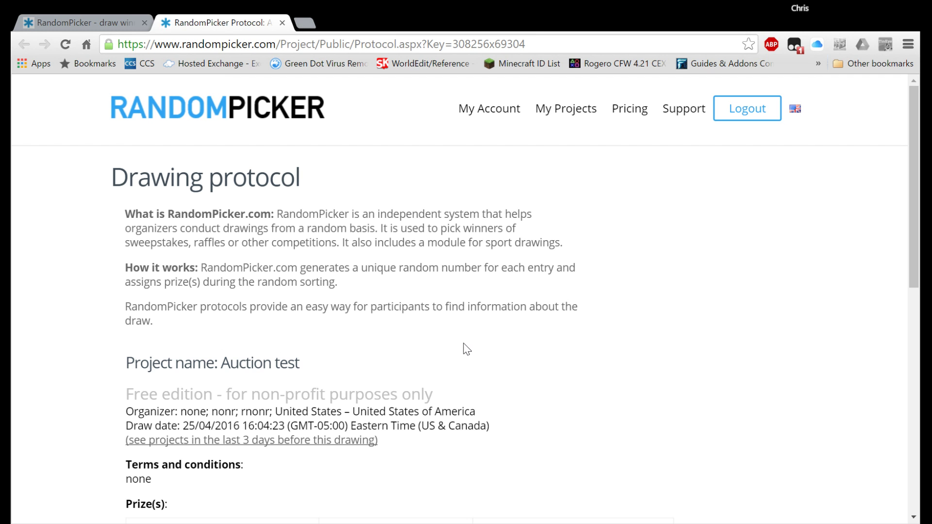
scroll(457, 348, down, 4)
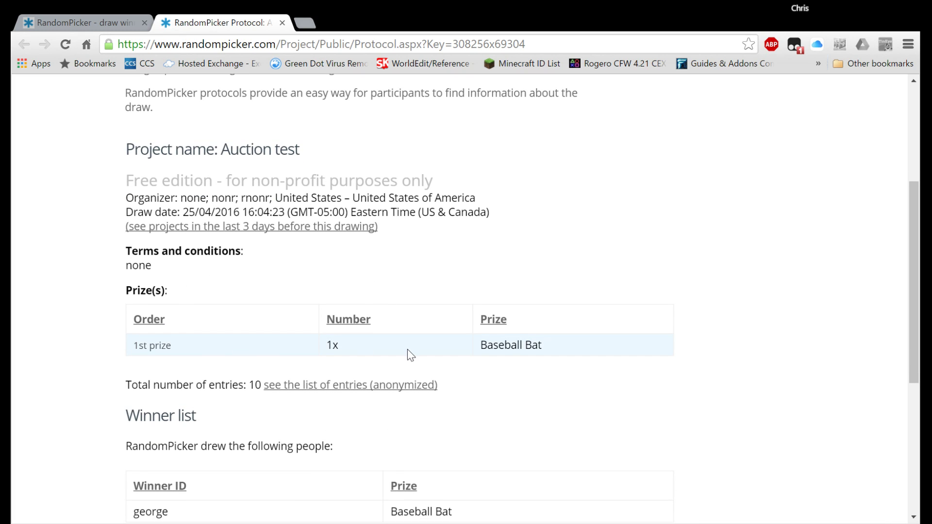
scroll(407, 348, down, 3)
scroll(146, 373, down, 2)
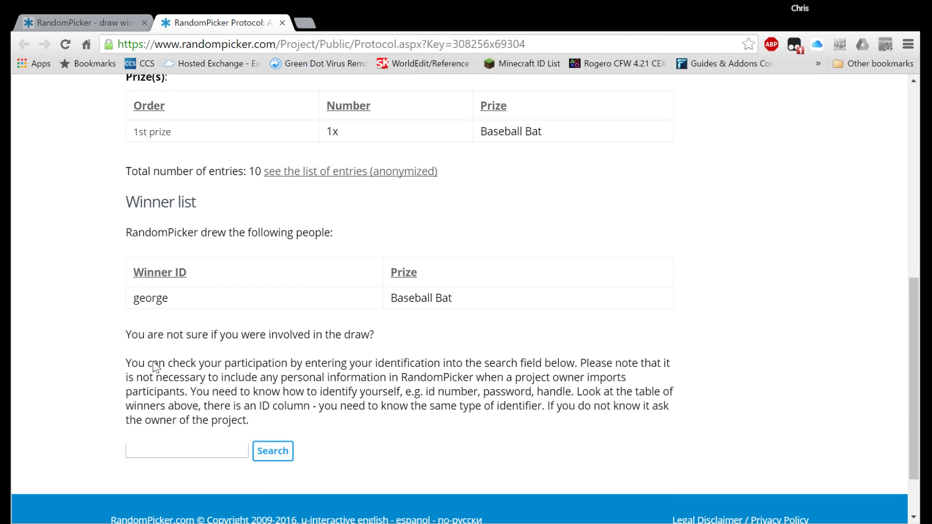
scroll(262, 330, up, 3)
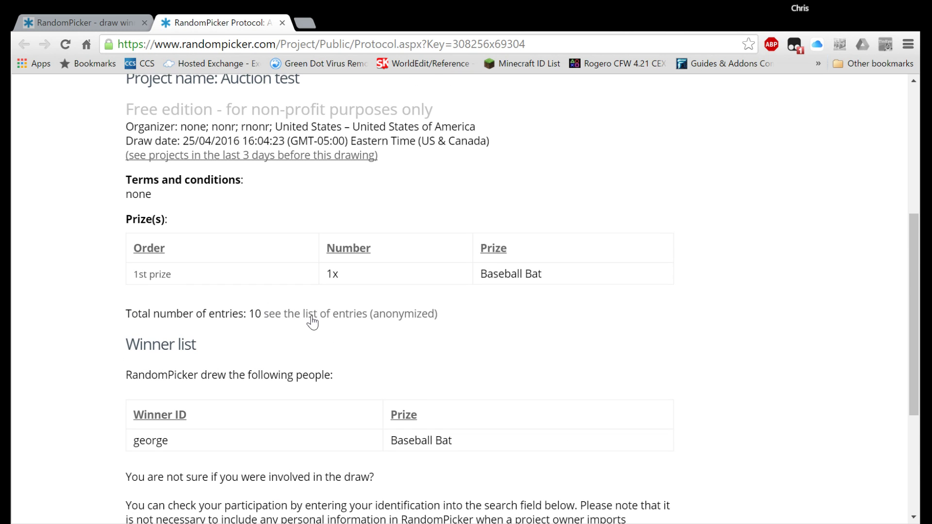
Step: Check the protocol's anonymized list of entries and return to the drawing protocol
click(365, 314)
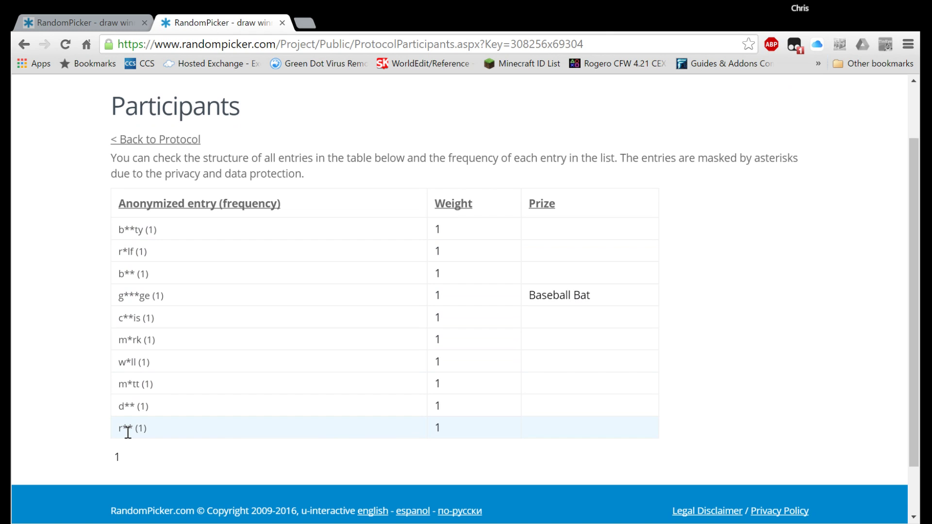
scroll(136, 433, up, 2)
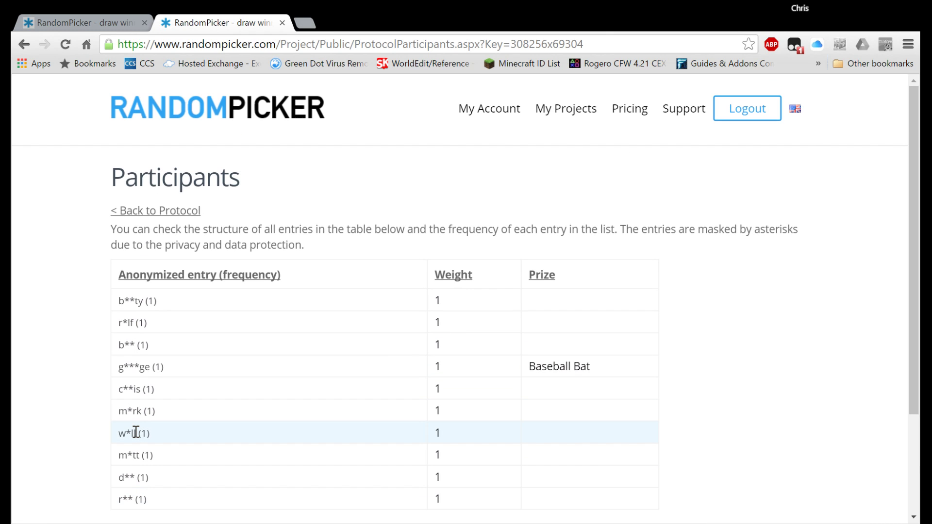
click(157, 214)
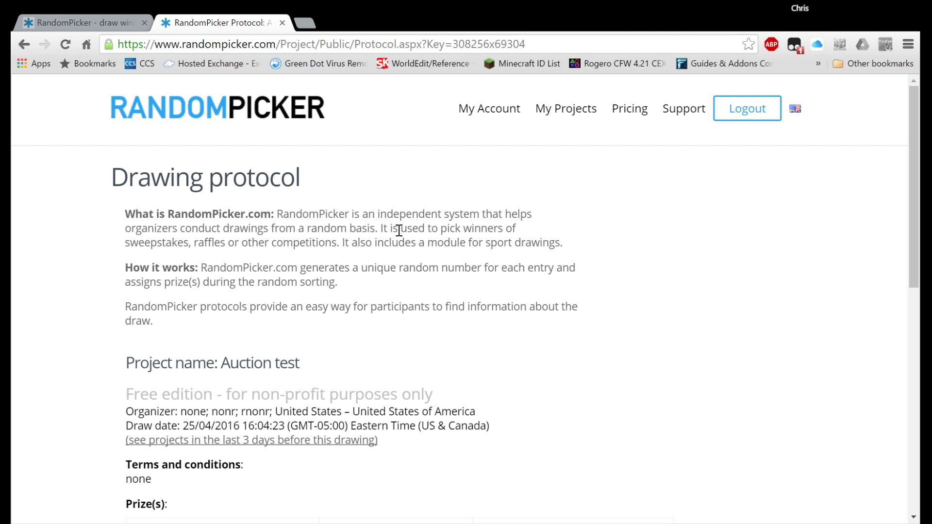
scroll(364, 292, down, 4)
scroll(364, 294, down, 3)
scroll(364, 294, up, 6)
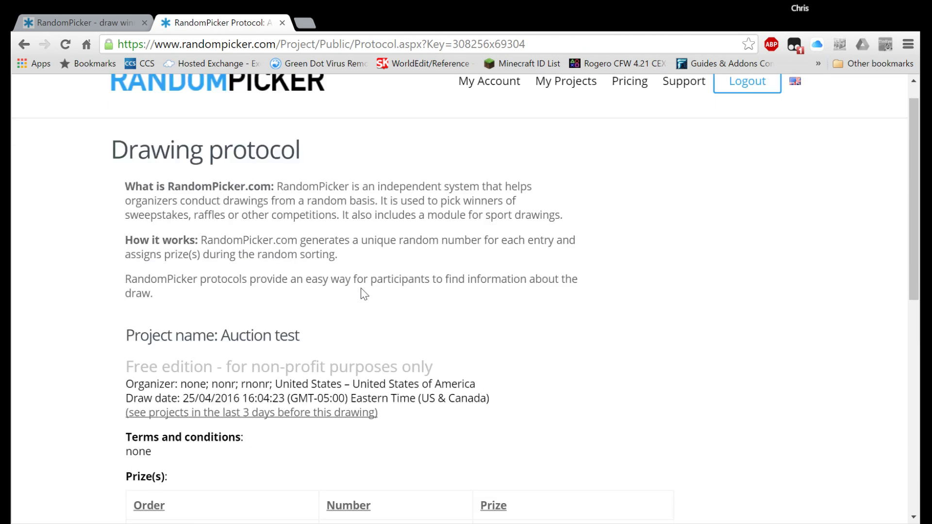
scroll(364, 294, down, 8)
scroll(361, 285, up, 10)
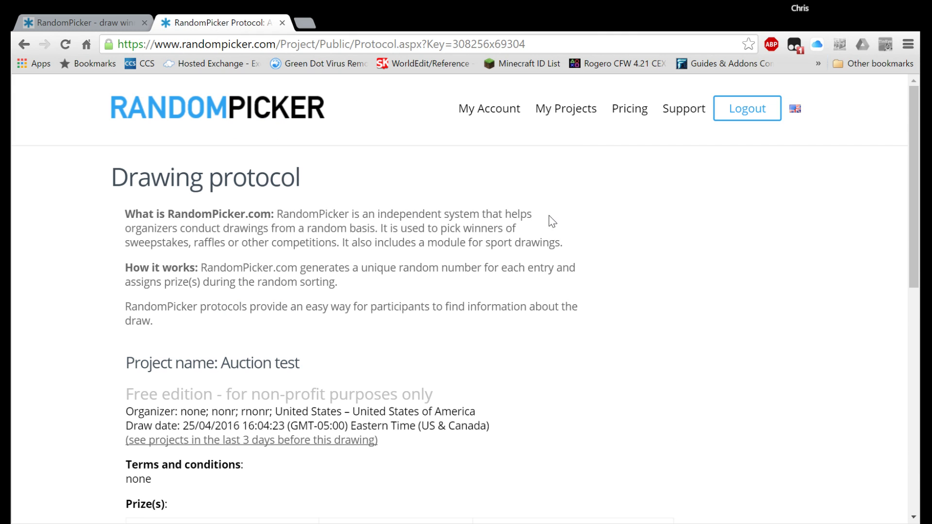
Step: Open the Auction test protocol from the list of drawing projects and look through it
click(567, 113)
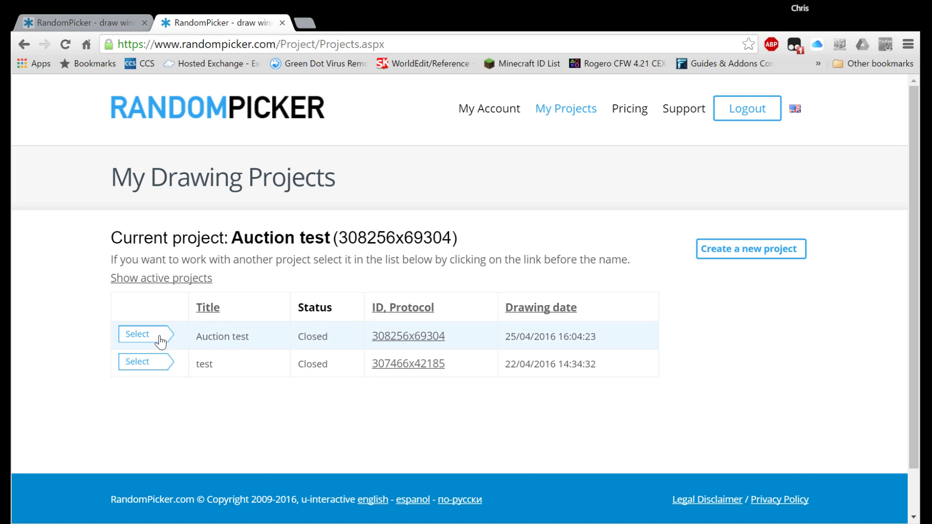
click(400, 338)
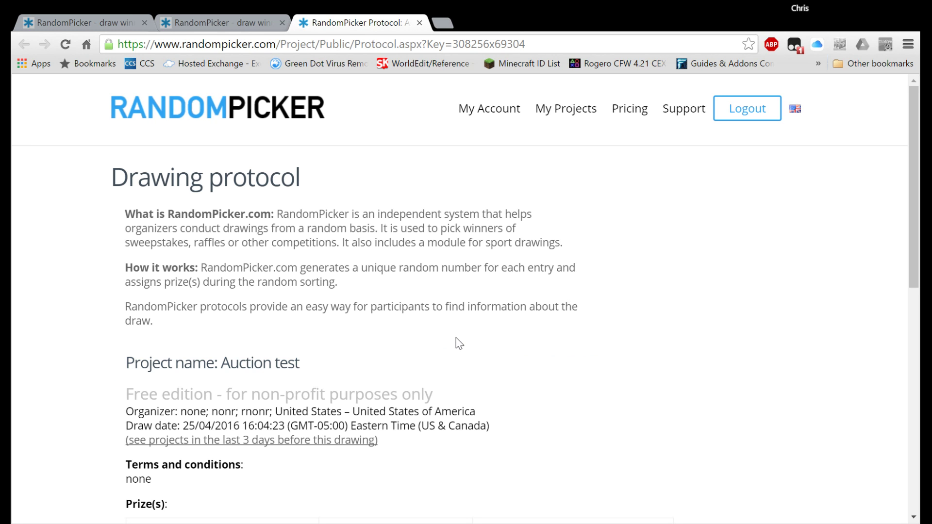
scroll(436, 340, down, 9)
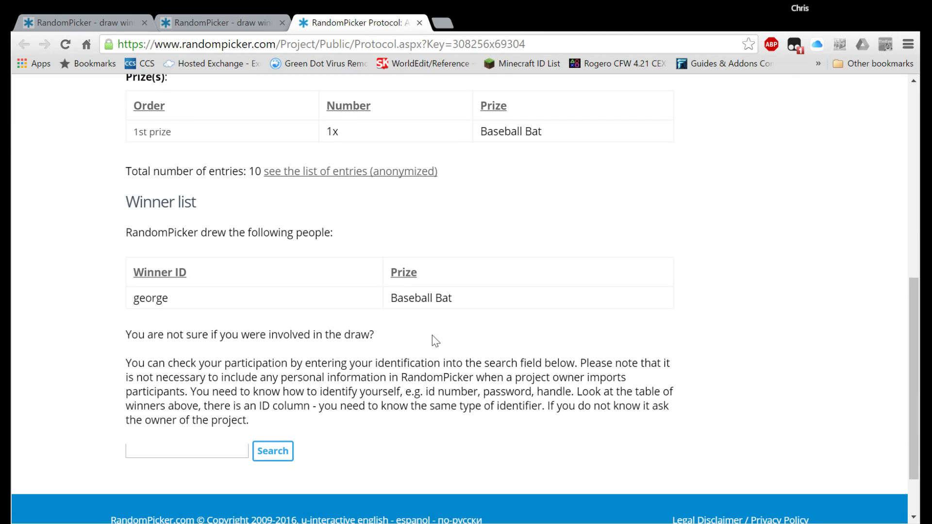
scroll(436, 341, up, 7)
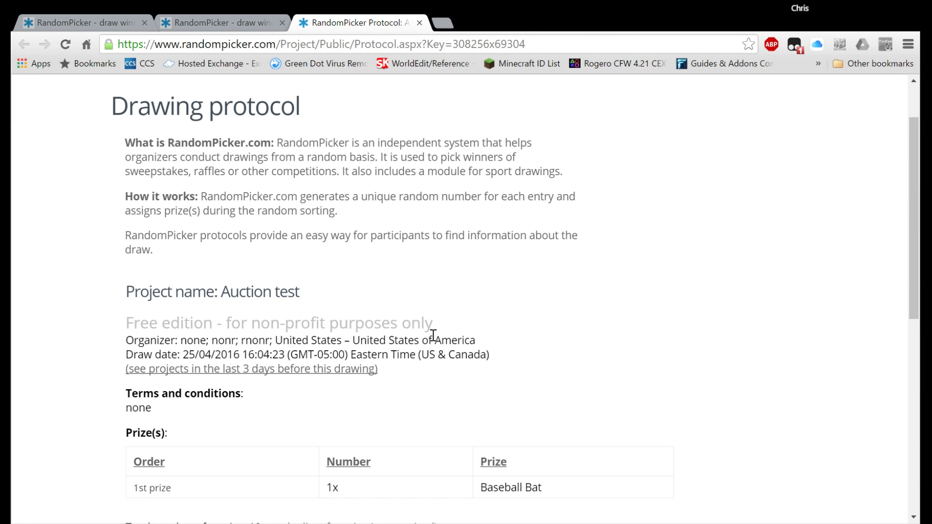